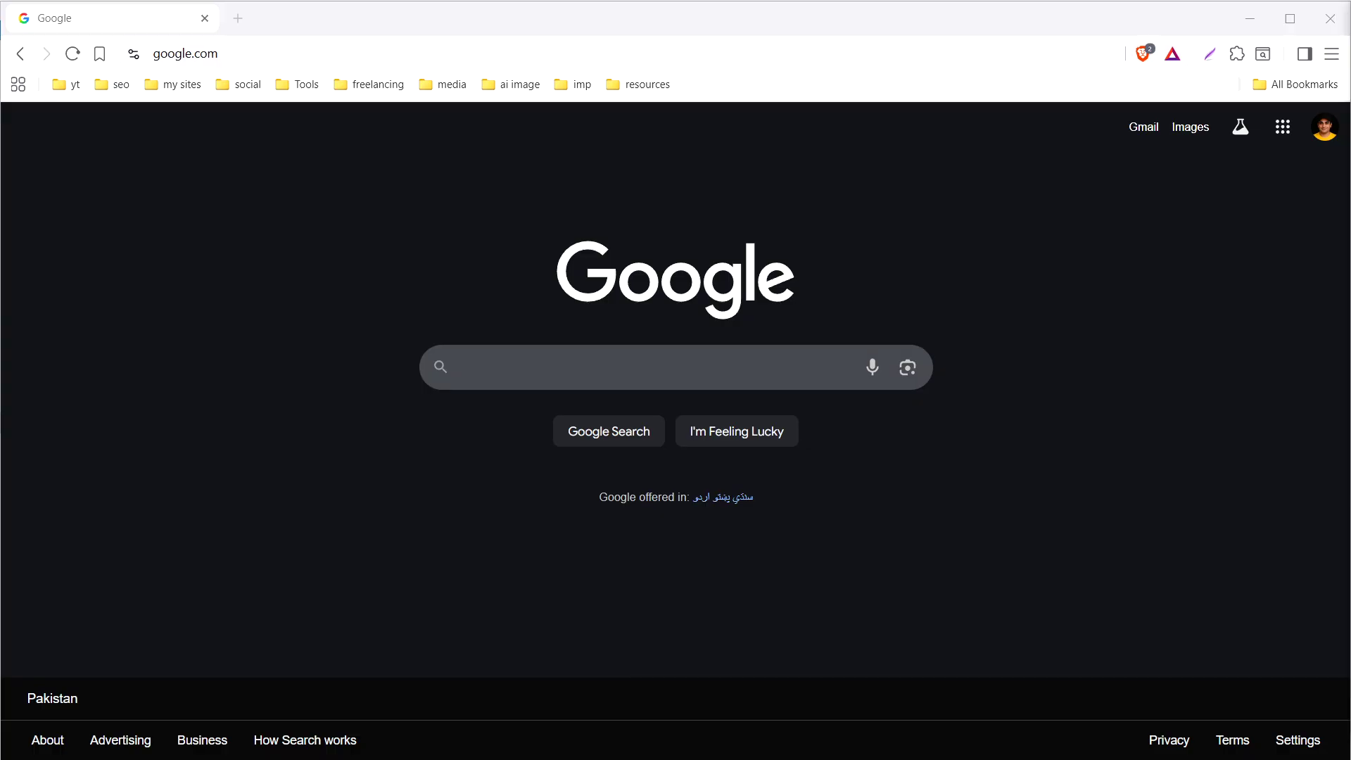
Step: Search Google for 'wetransfer' and open the official WeTransfer site
left_click(719, 352)
type("wetransfer")
key("Return")
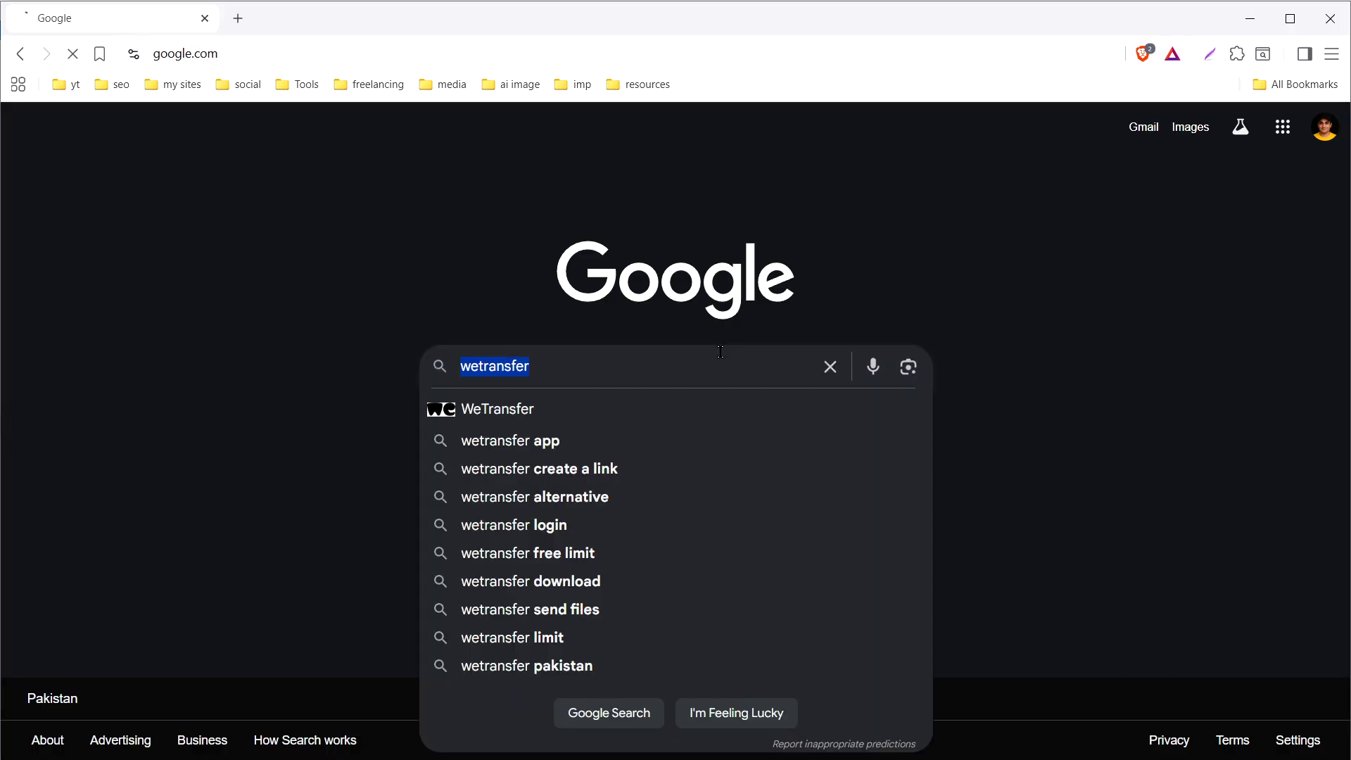
left_click(328, 294)
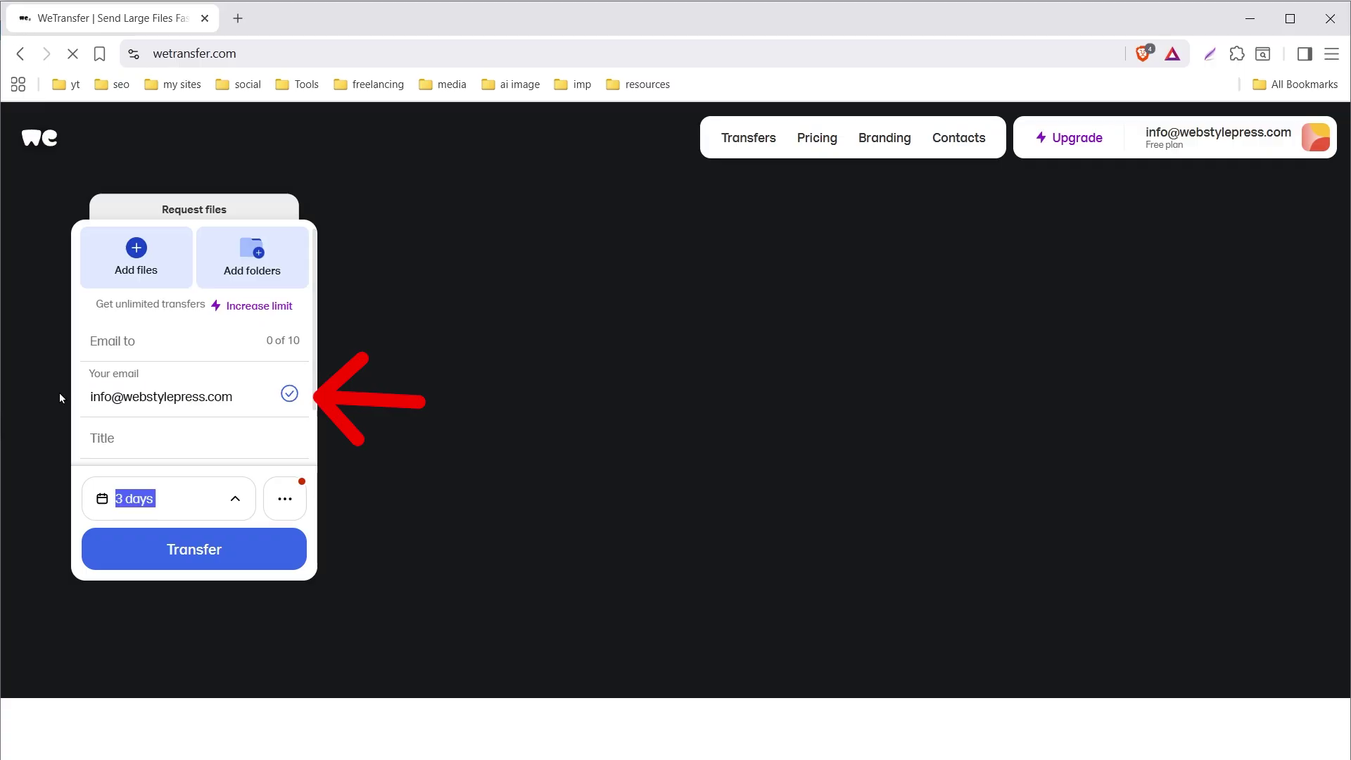
Step: Add the 35 MB video az_recorder_20251009_234844.mp4 to a new WeTransfer transfer
triple_click(85, 396)
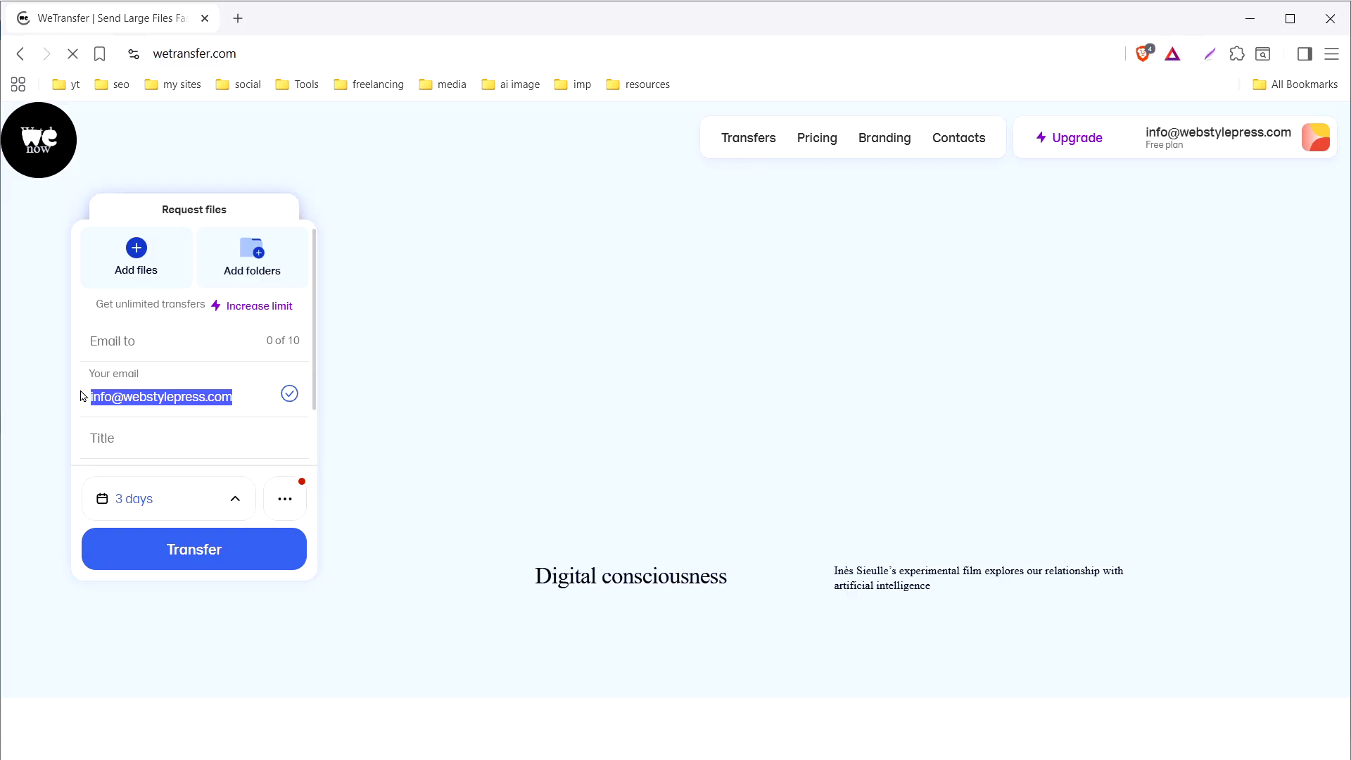
left_click(155, 432)
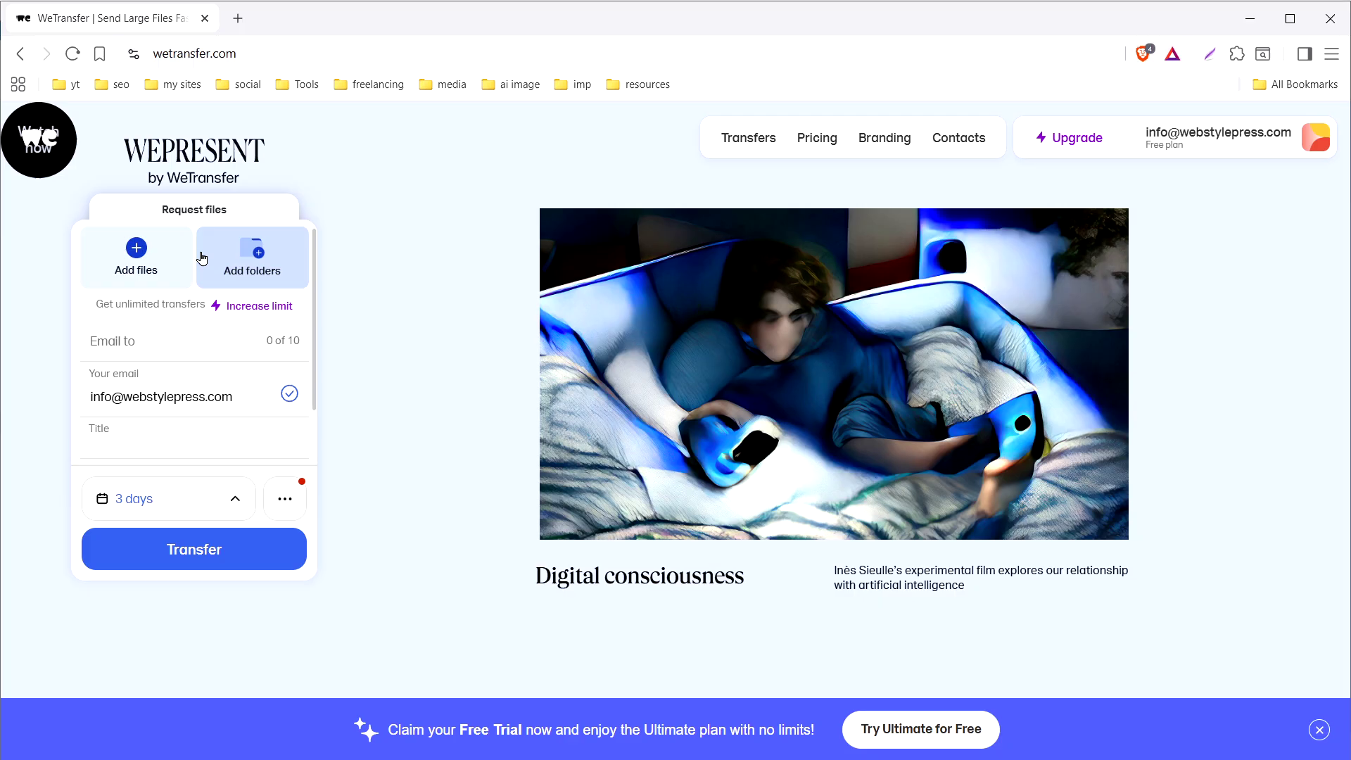
left_click(137, 262)
left_click(321, 180)
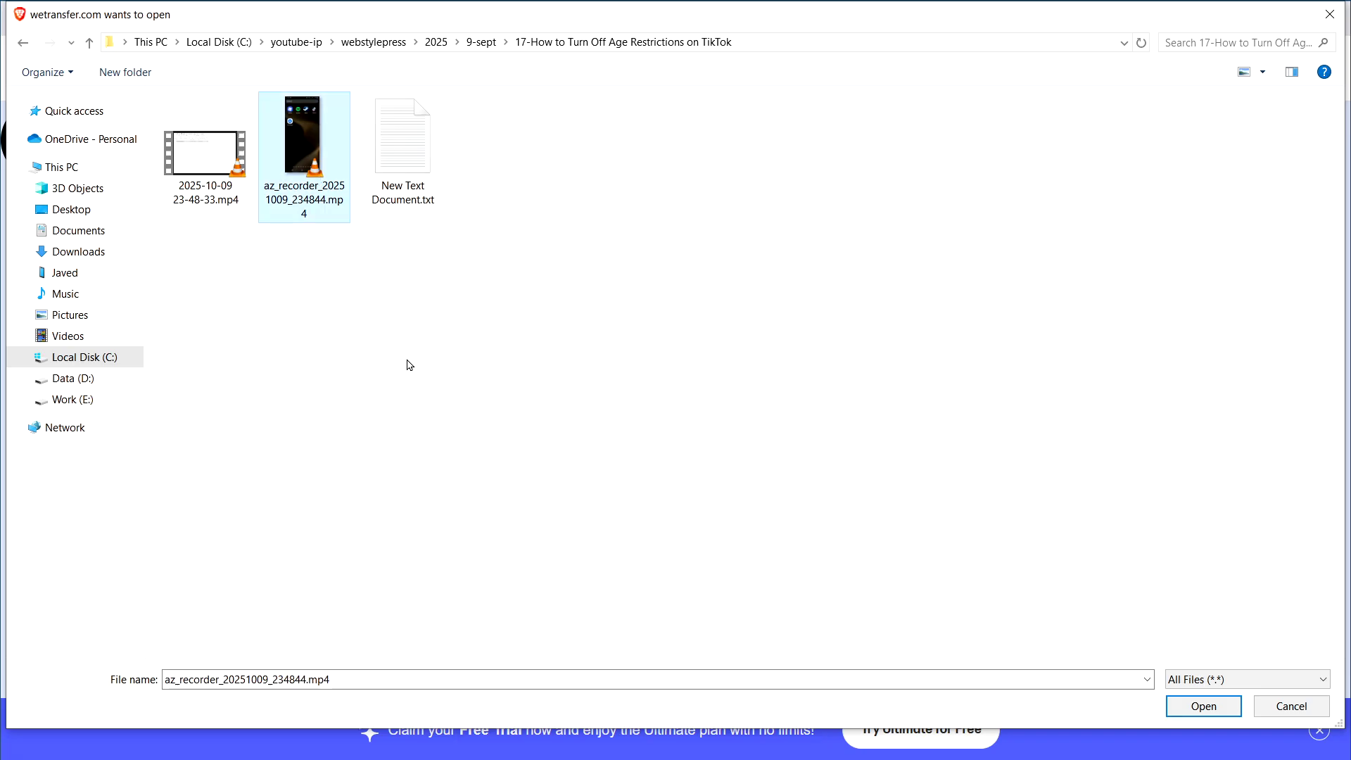
left_click(1202, 706)
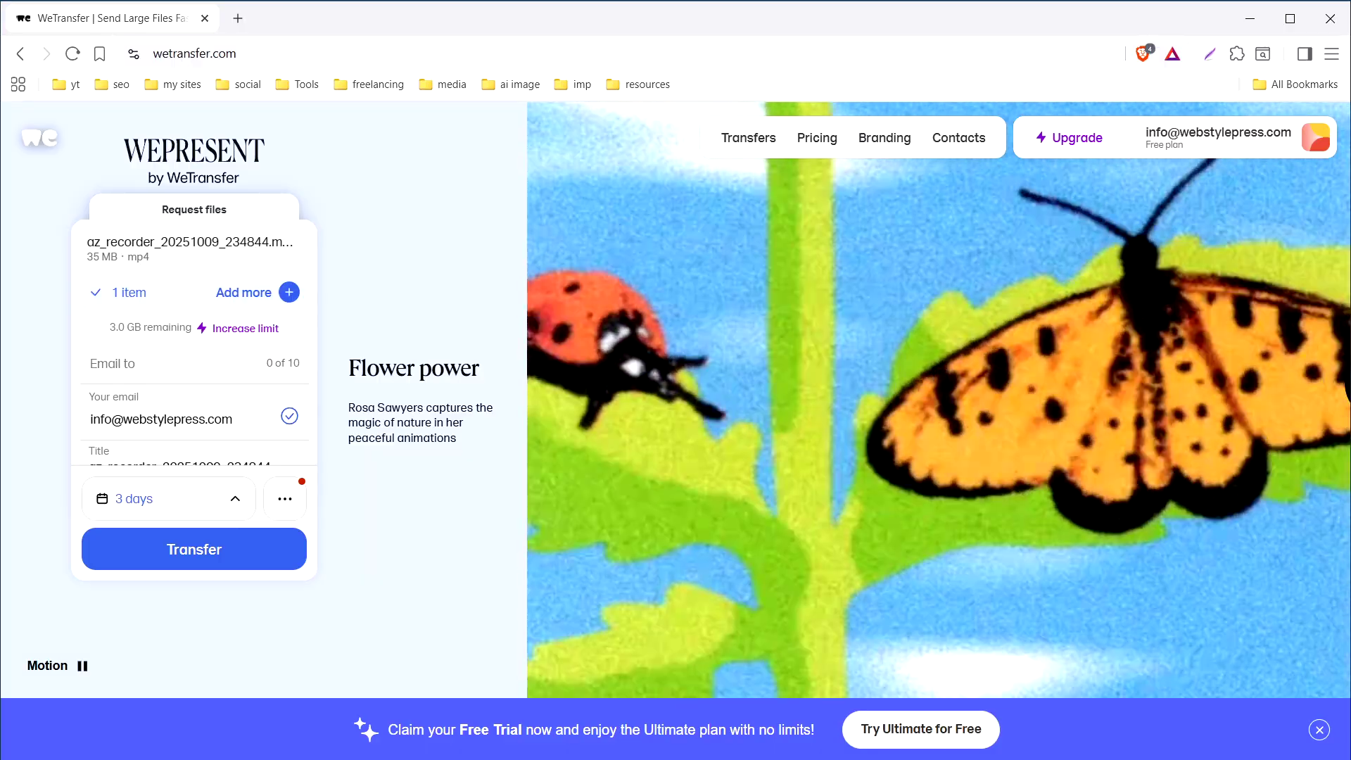
Step: Switch the transfer's delivery option from email to Create link
left_click(285, 499)
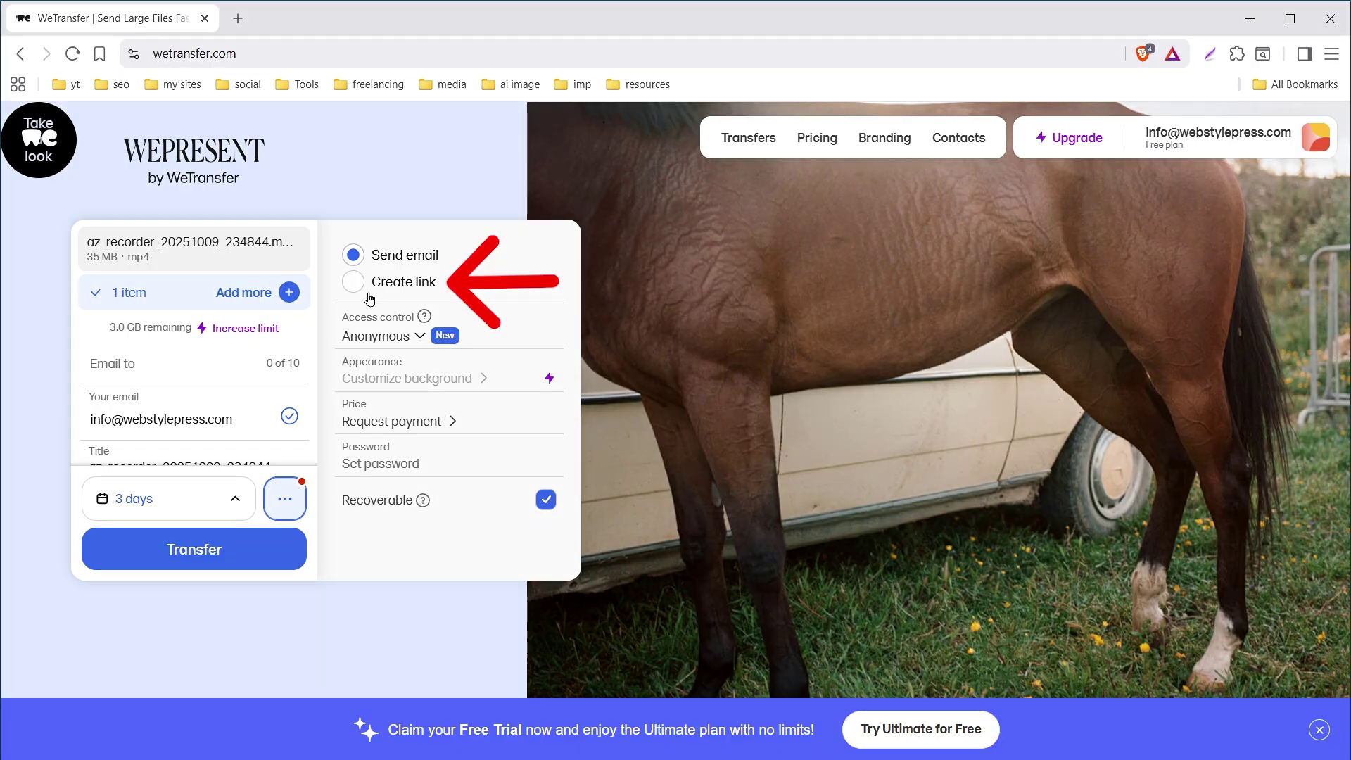
left_click(362, 289)
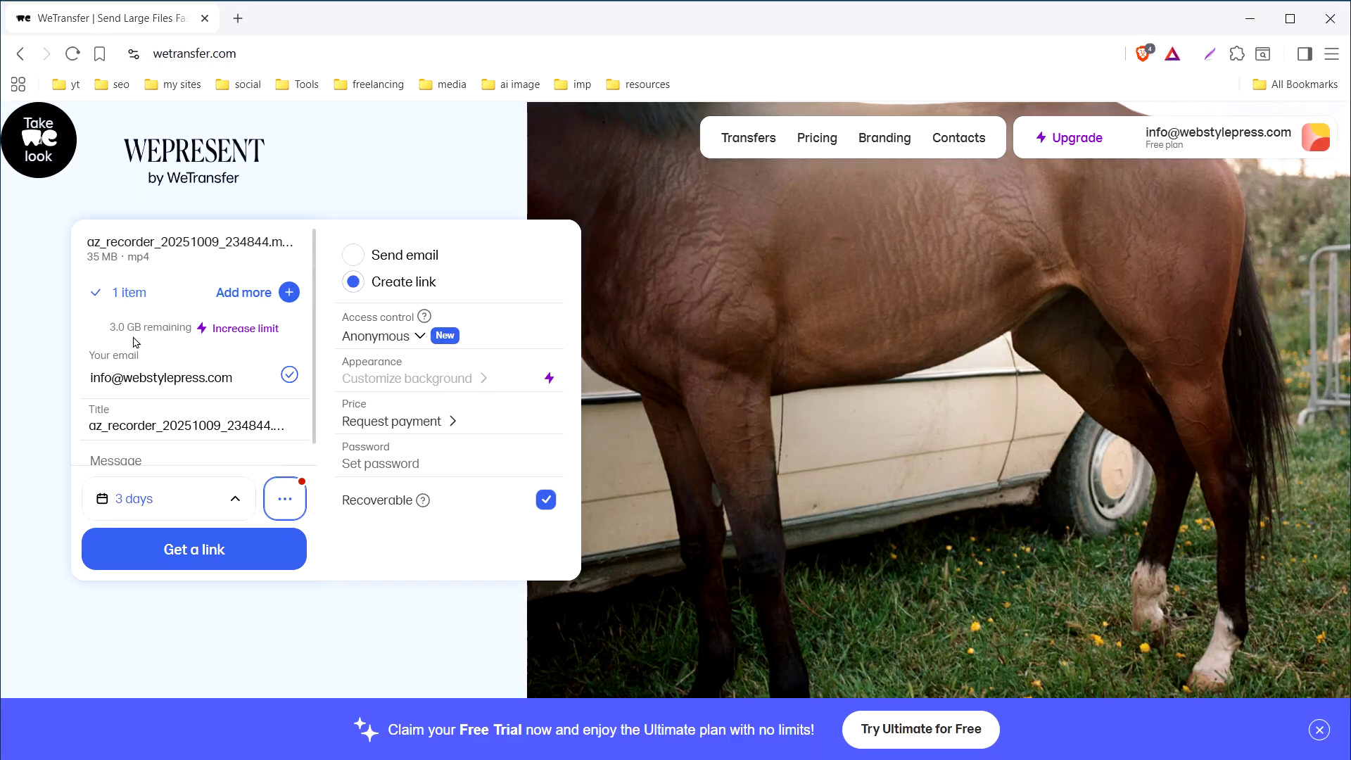
scroll(210, 379, "down", 1)
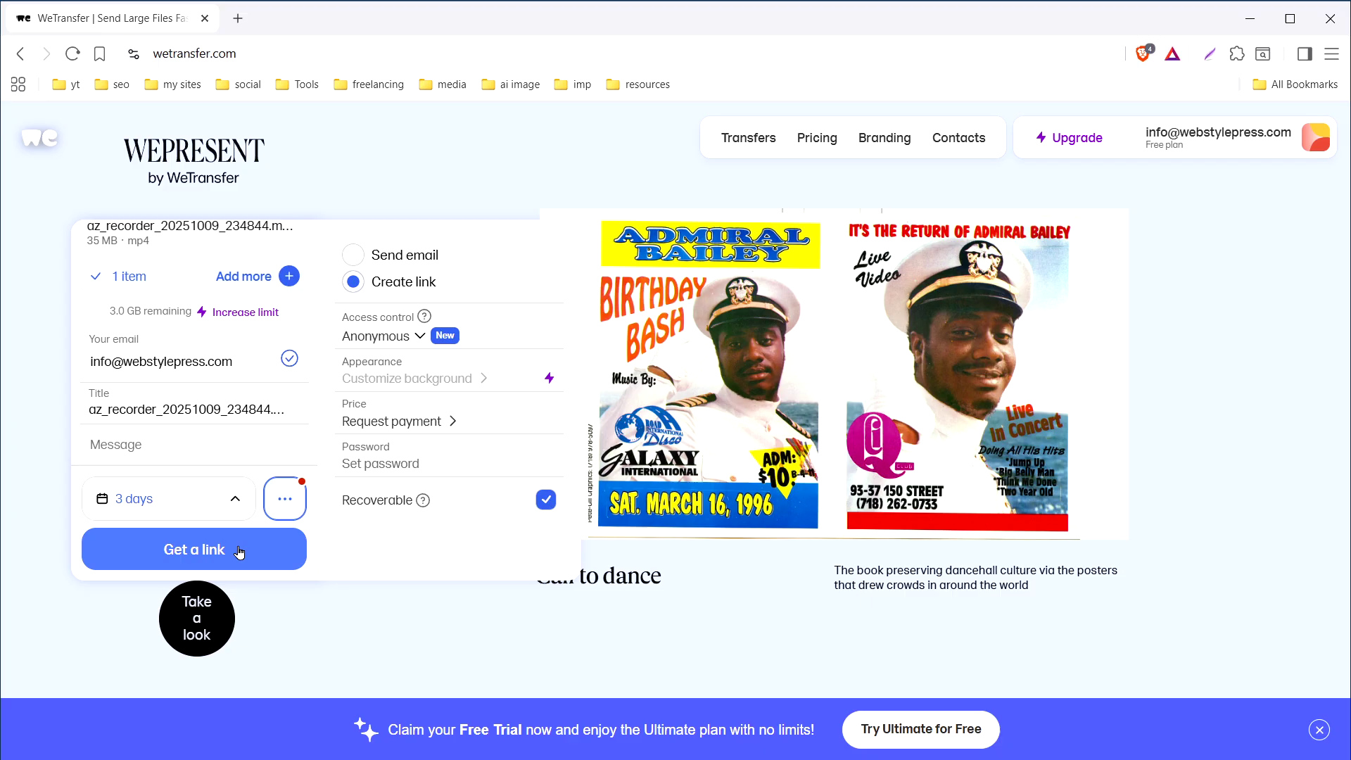
Step: Generate the WeTransfer download link and copy it
left_click(234, 553)
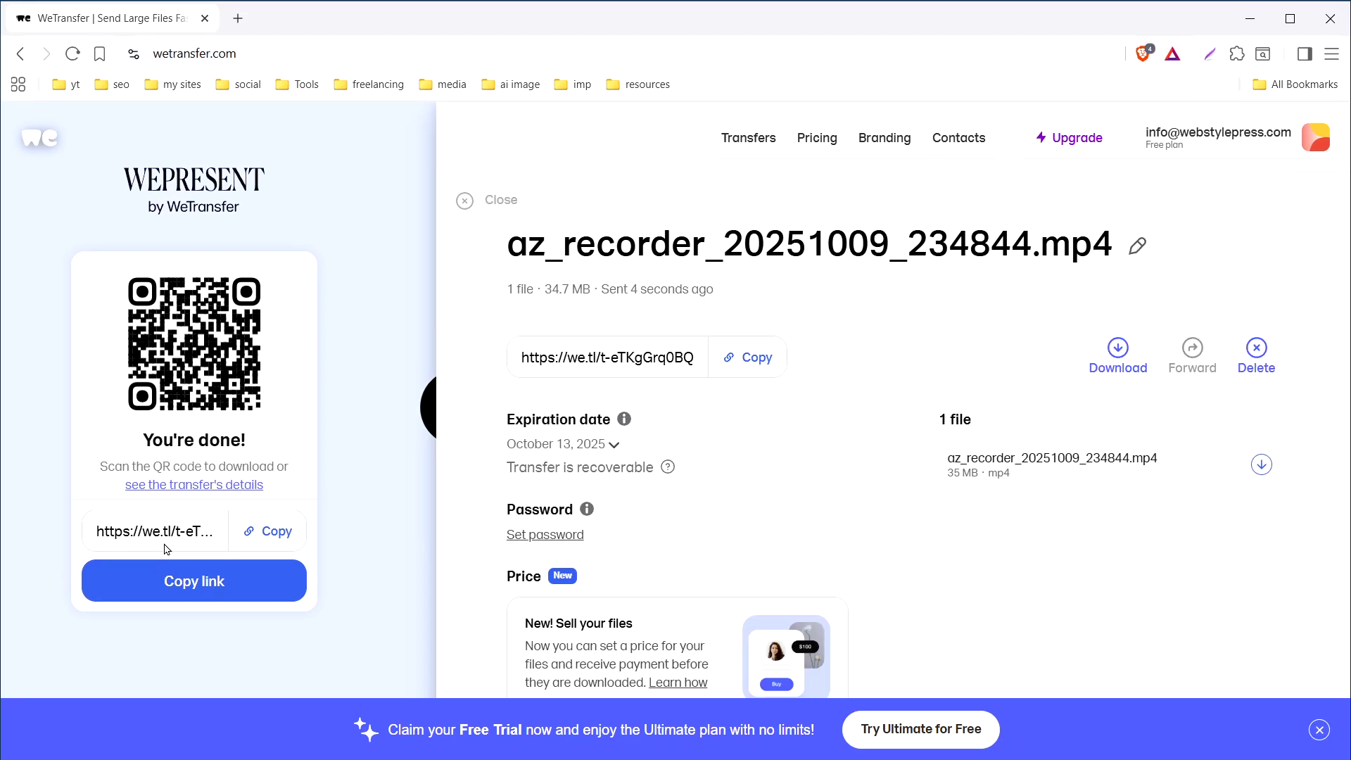
double_click(145, 529)
left_click(271, 531)
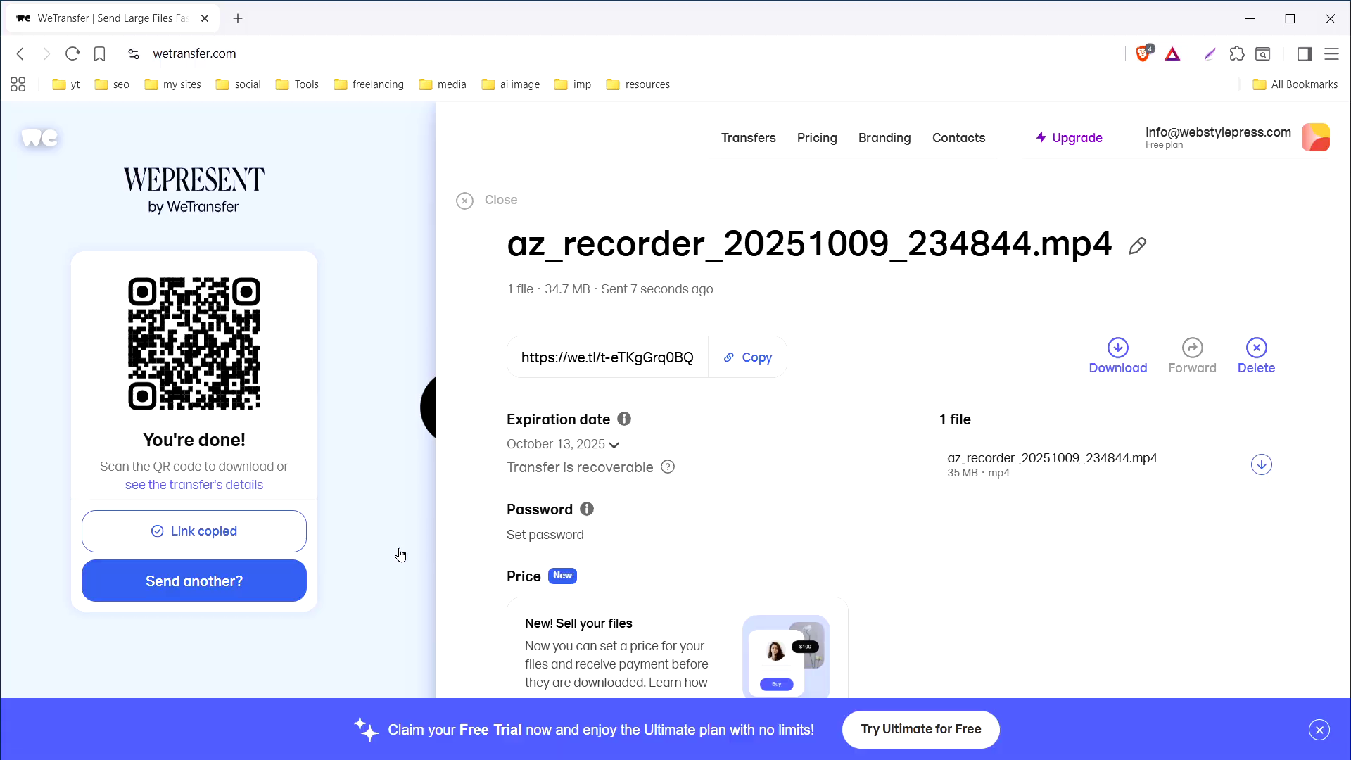
Step: Open the copied transfer link in a new private browser window
key("ctrl+shift+n")
key("ctrl+v")
key("Return")
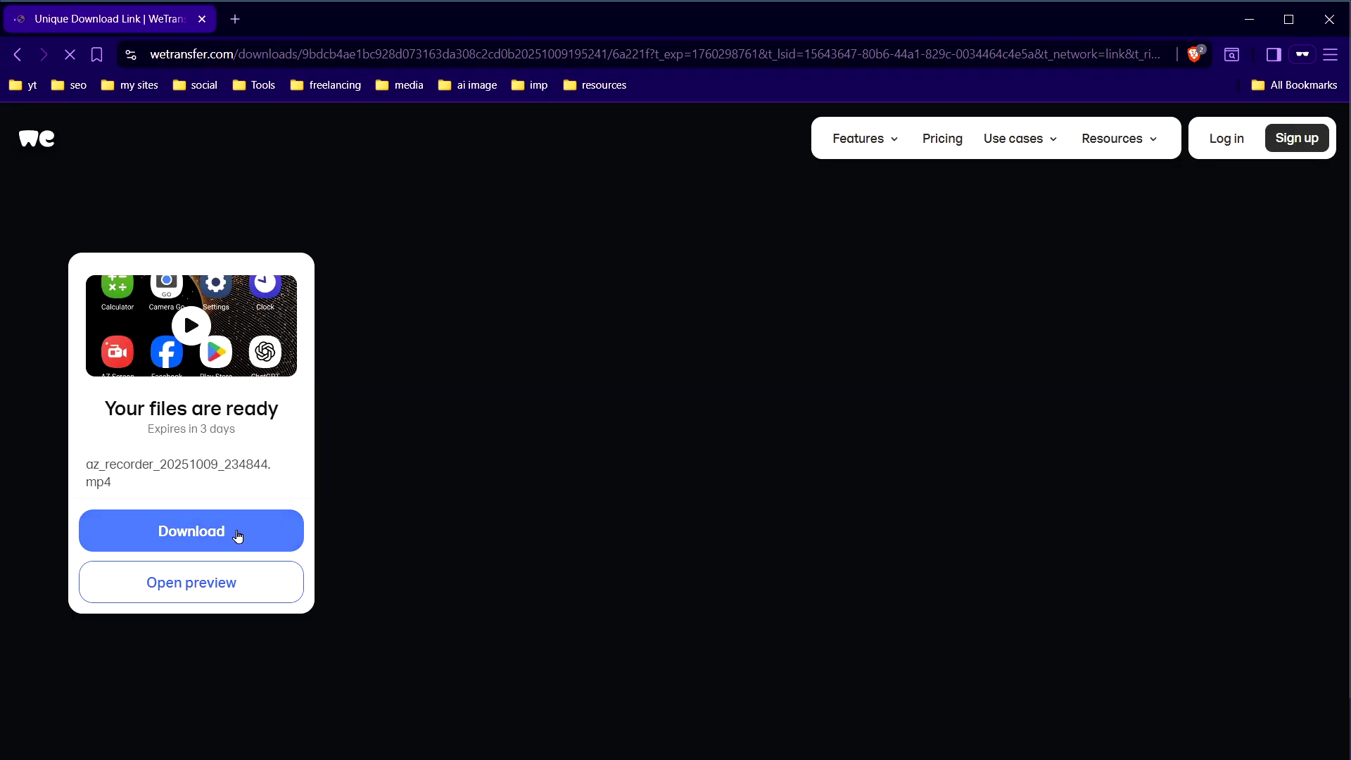
Step: Download az_recorder_20251009_234844.mp4 from the link's page and save it
left_click_drag(86, 461, 133, 488)
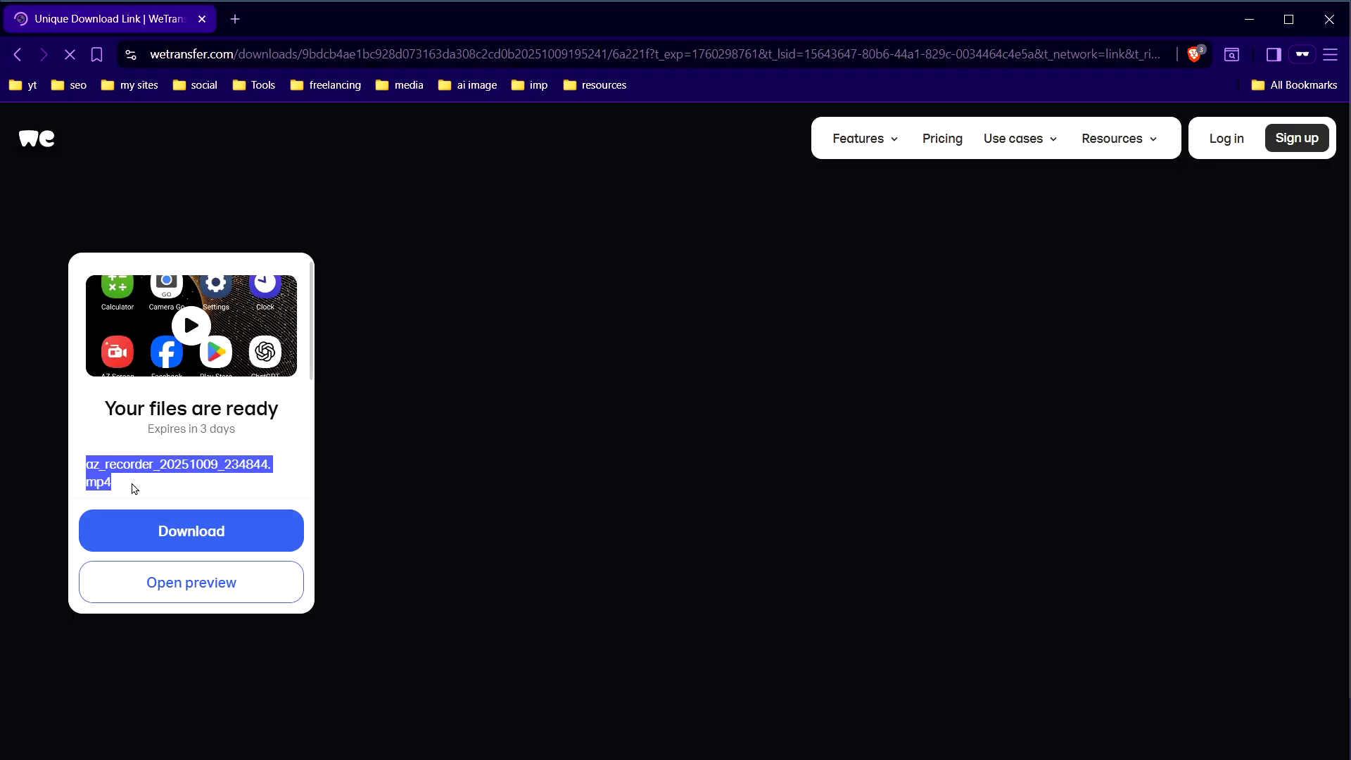
left_click(206, 526)
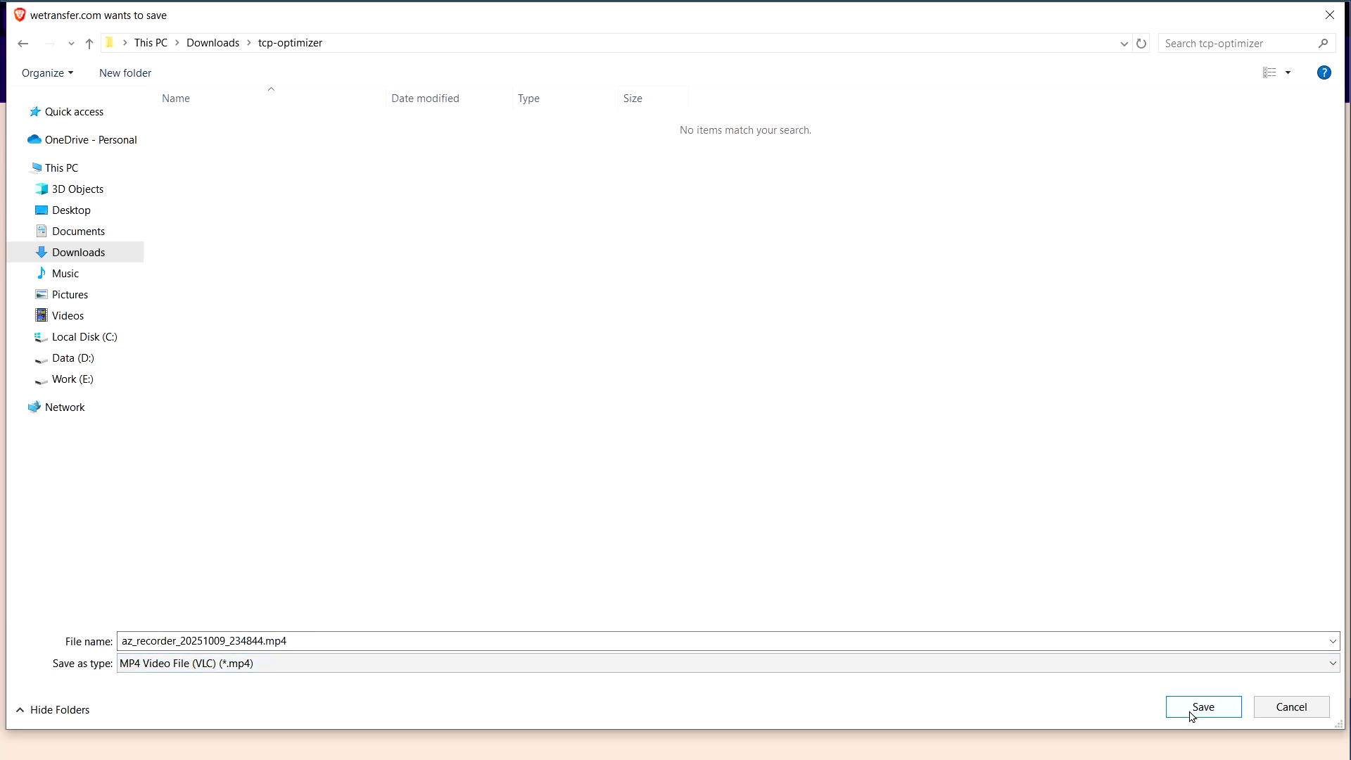
left_click(1295, 707)
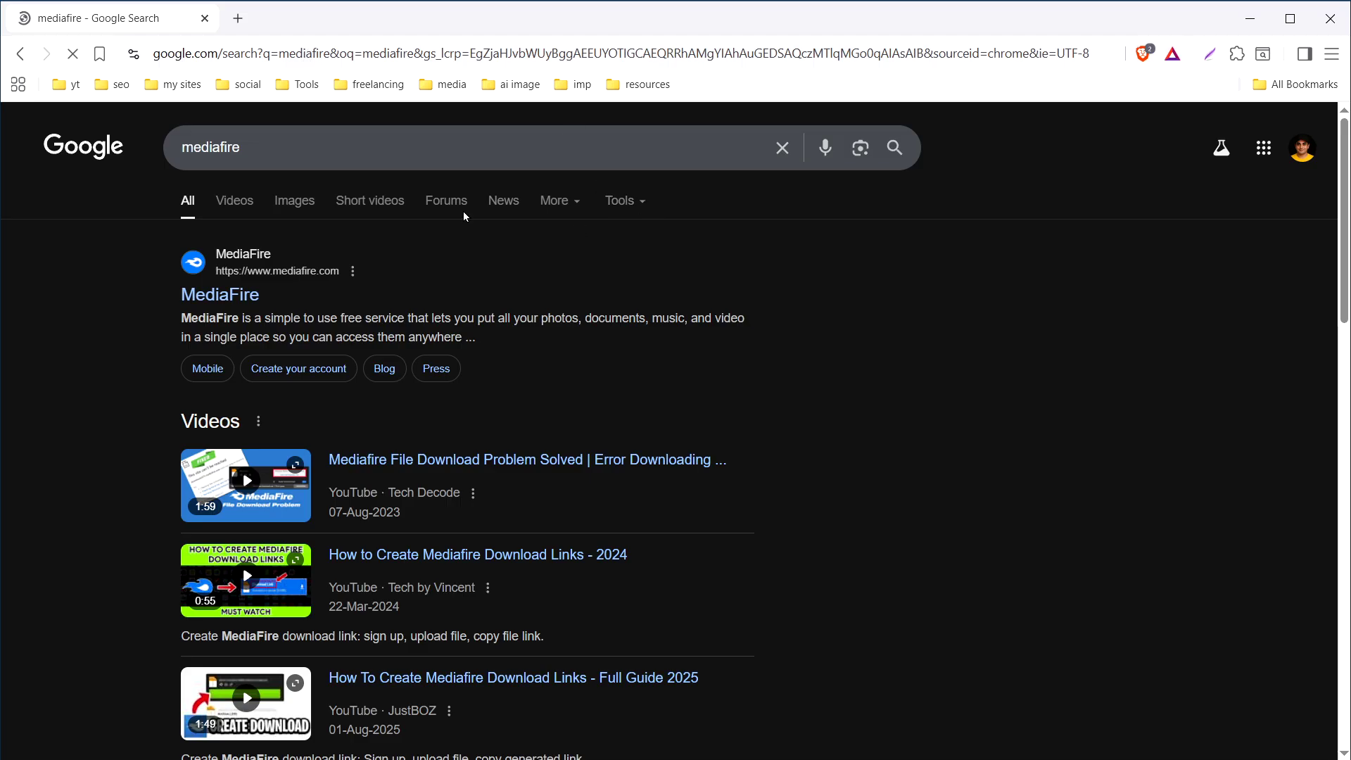
Step: Open the MediaFire website from the Google search results
left_click(287, 142)
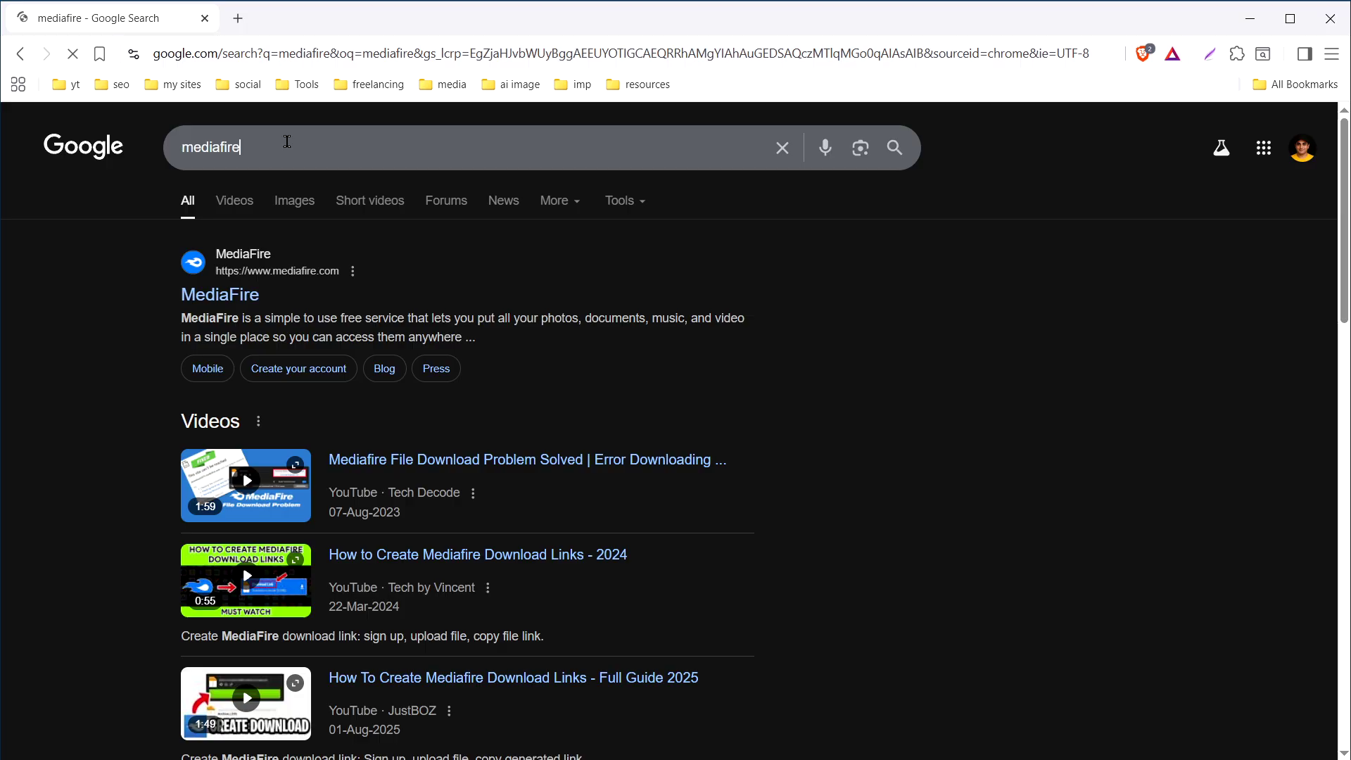
key("ctrl+a")
left_click(219, 295)
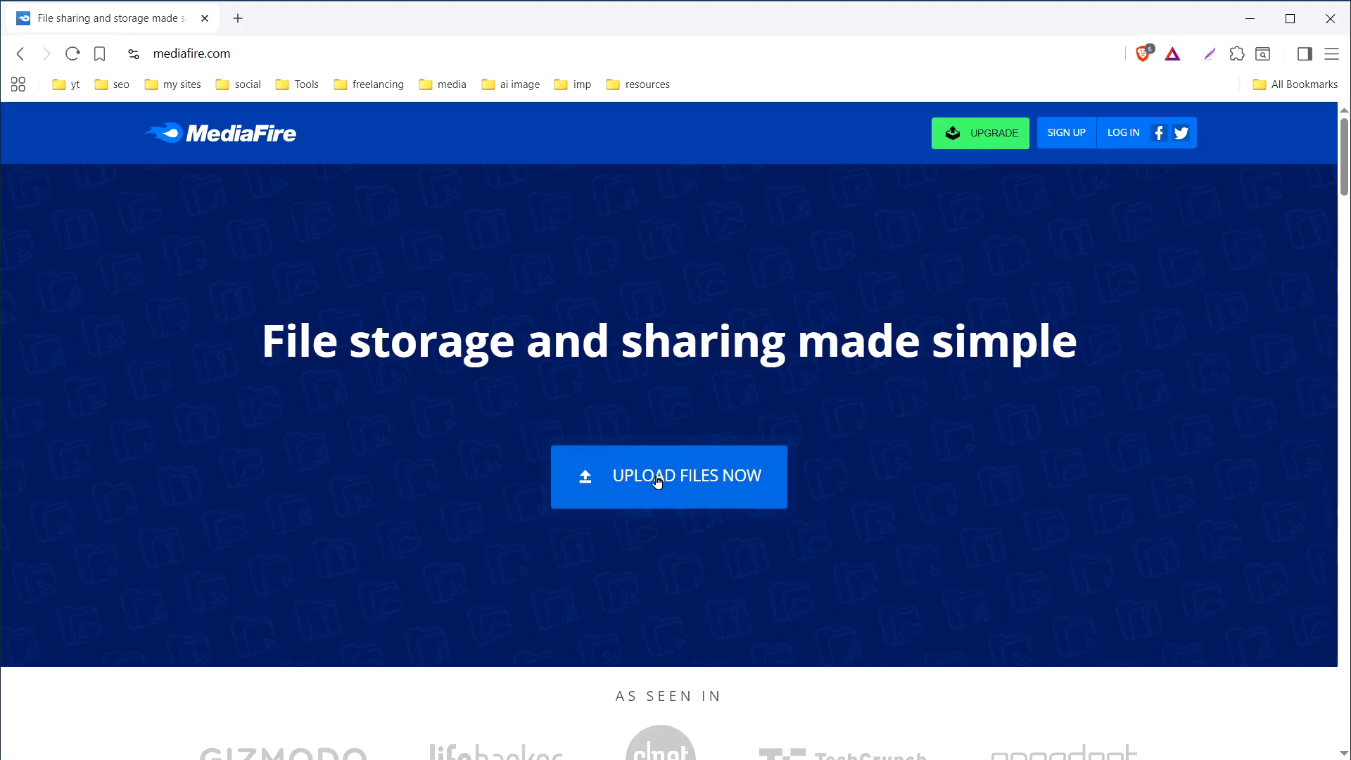
Step: Upload az_recorder_20251009_234844.mp4 to MediaFire My Files
left_click(694, 481)
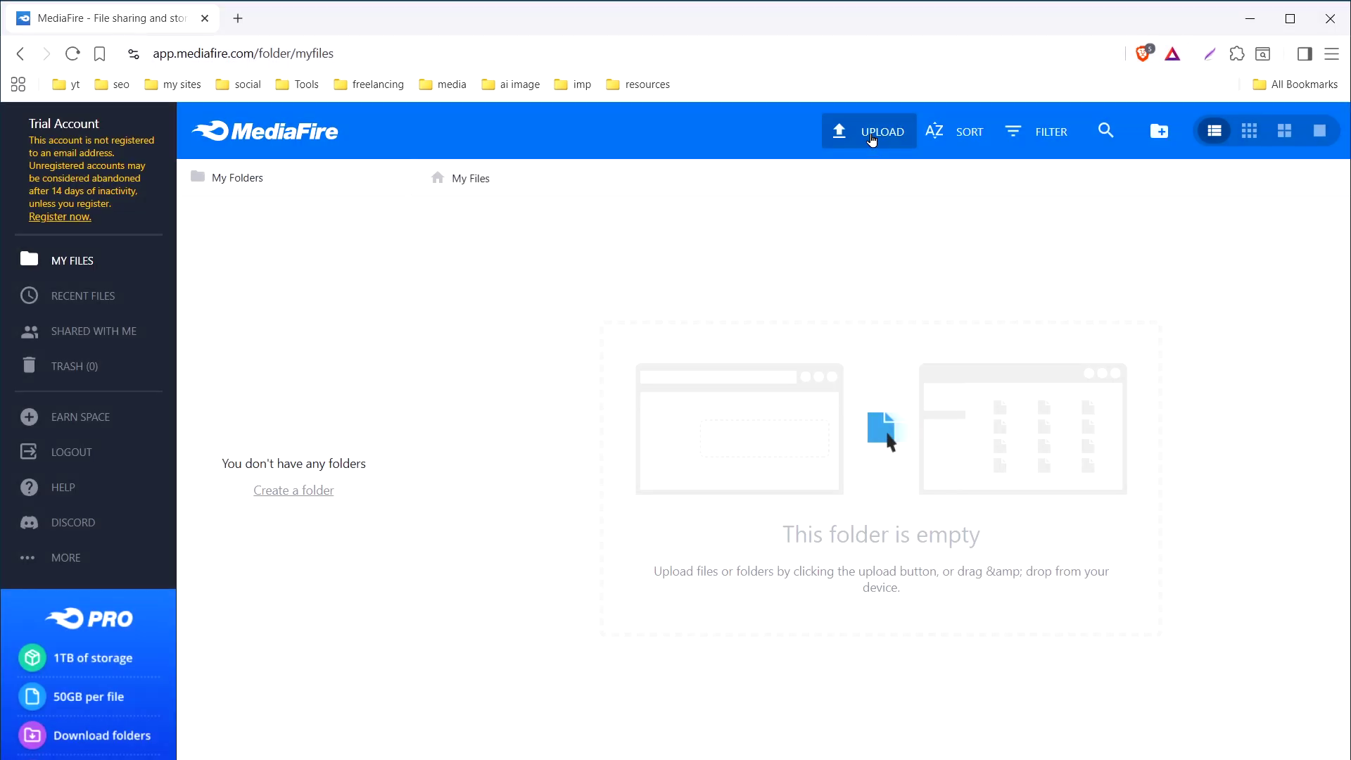
left_click(871, 137)
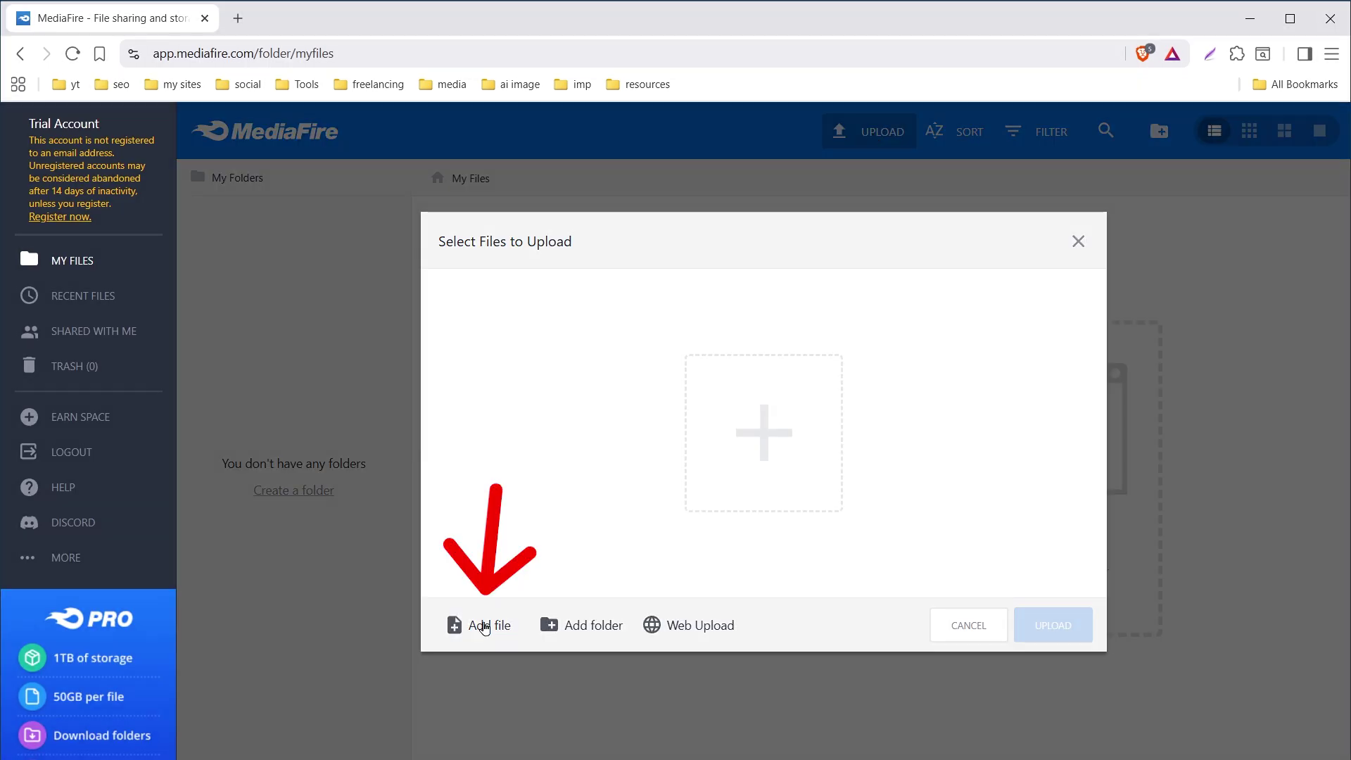
left_click(484, 628)
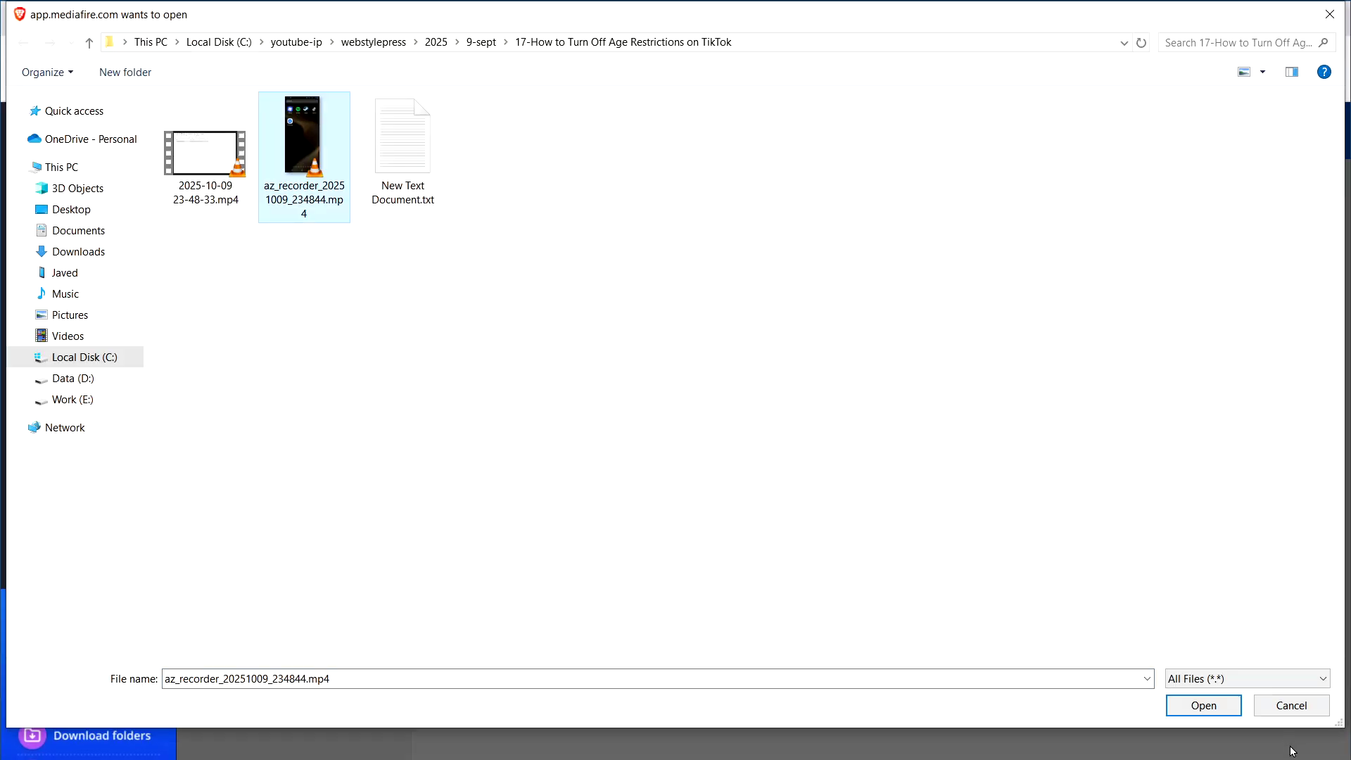
left_click(1202, 705)
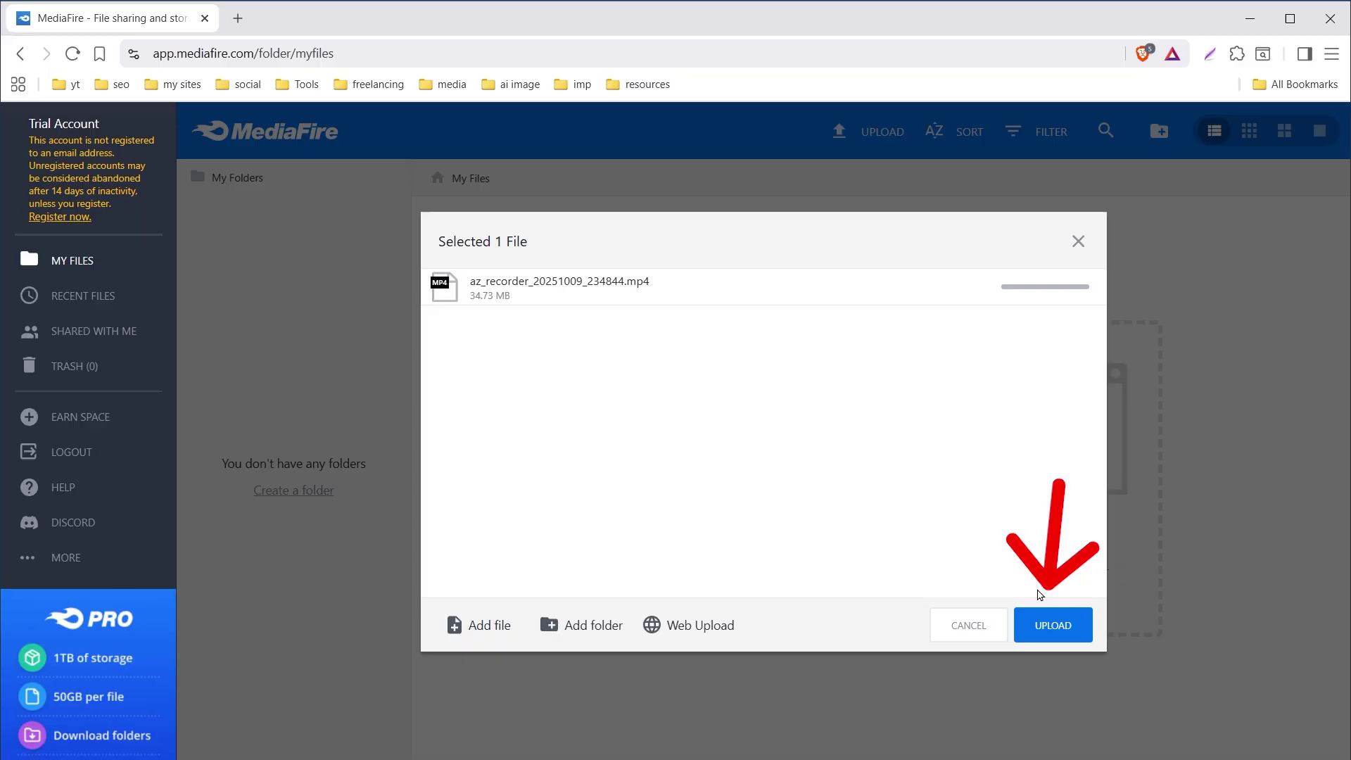
left_click(1052, 625)
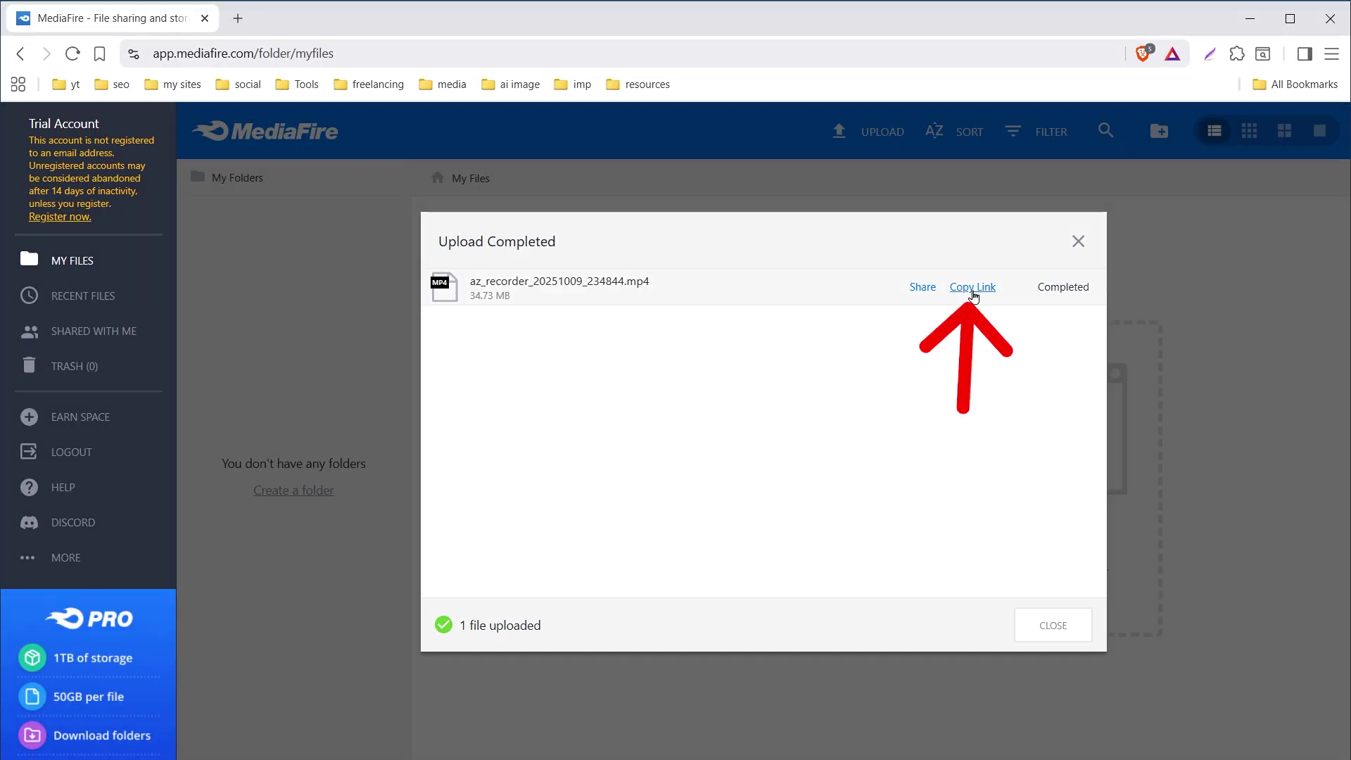
Step: Copy the MediaFire share link, check its 34.73MB download page privately, then close that window
left_click(973, 289)
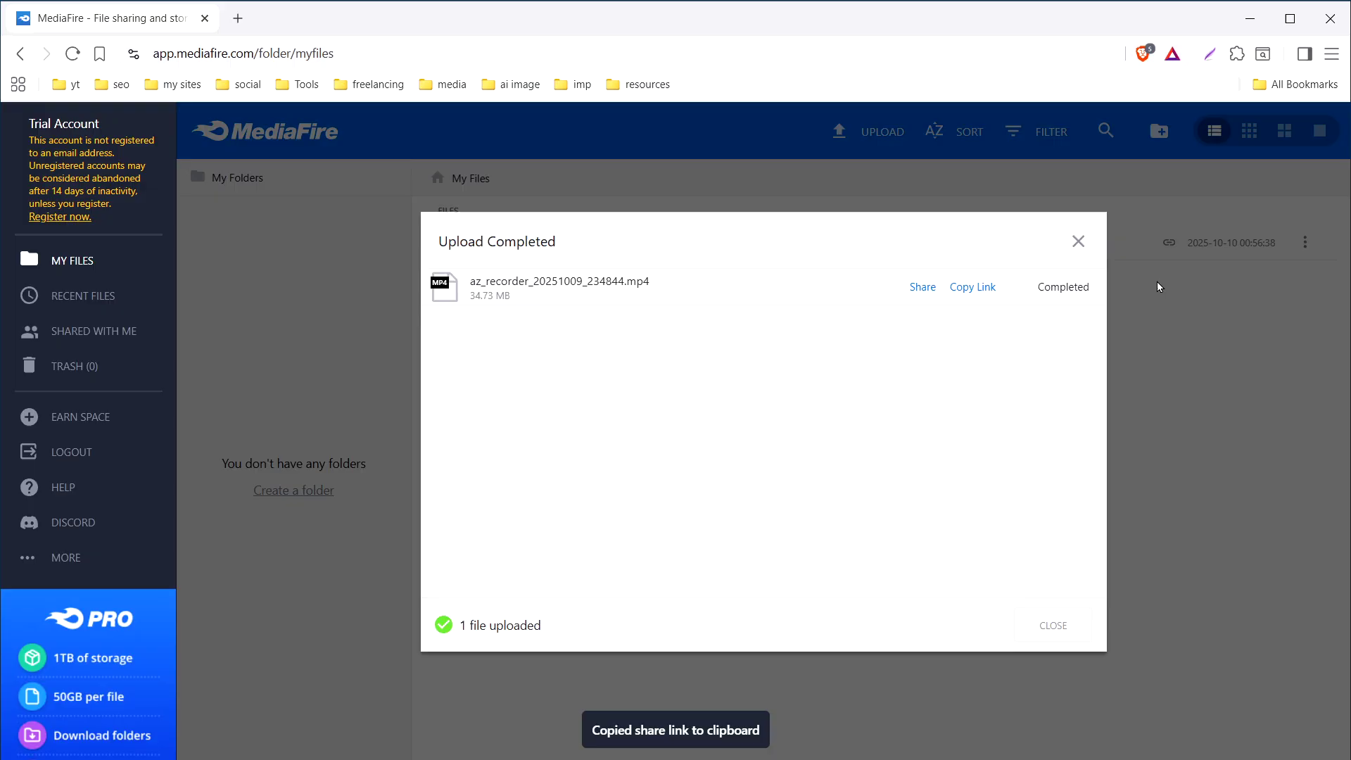
key("ctrl+shift+n")
key("ctrl+v")
key("Return")
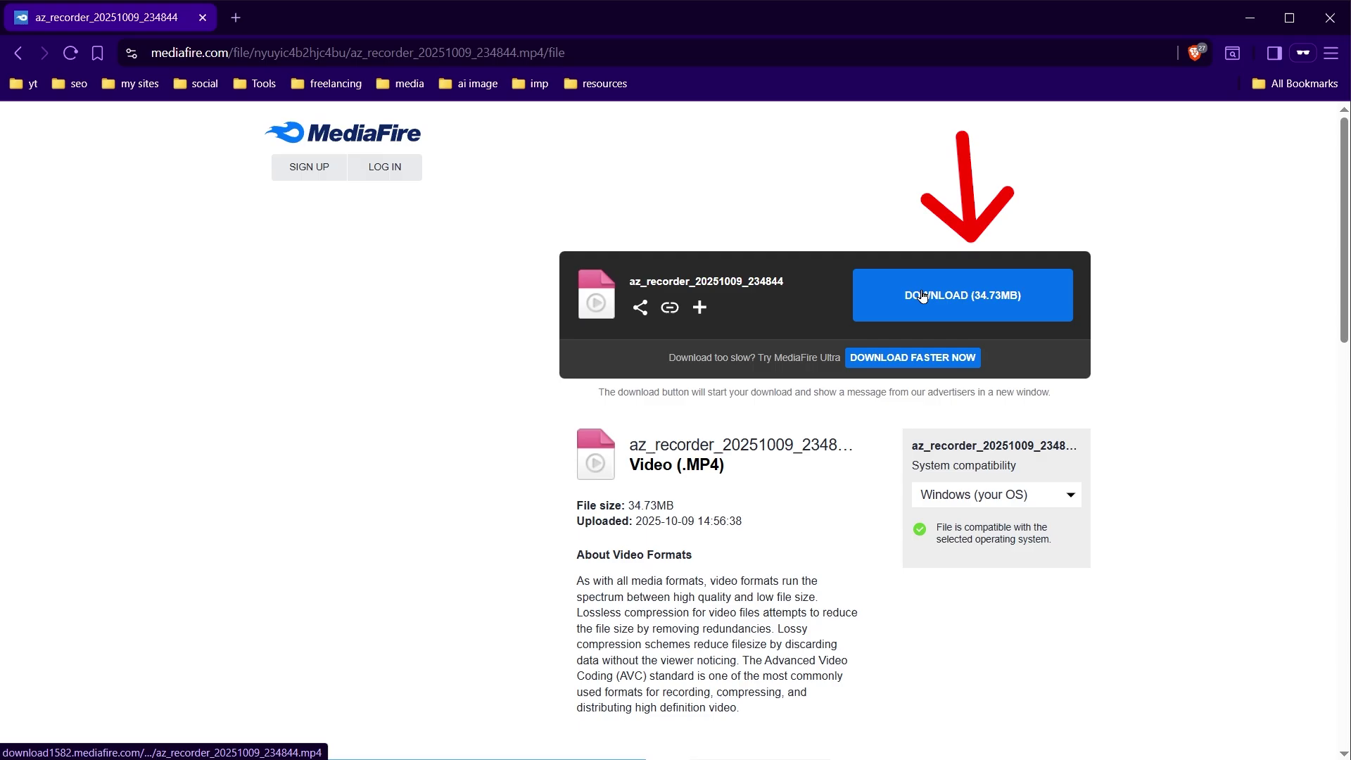
key("ctrl+w")
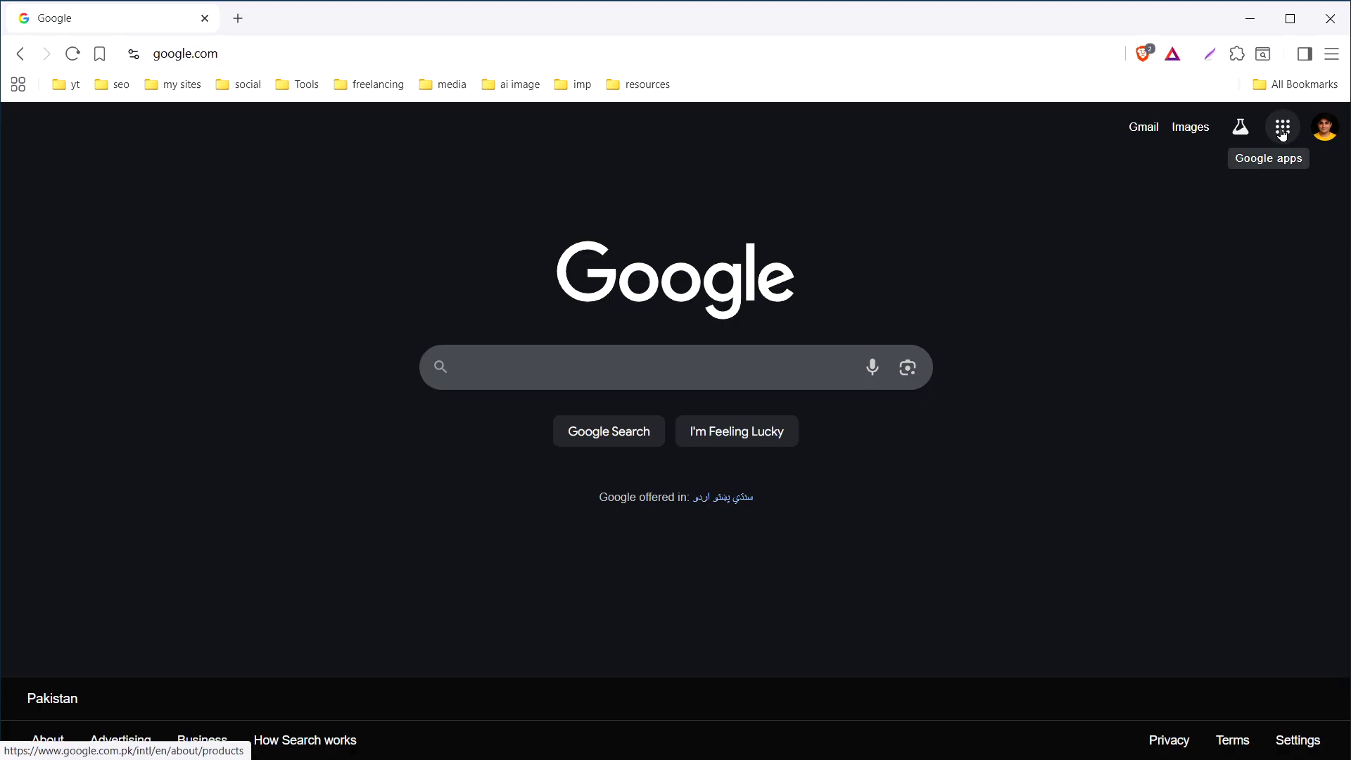
Step: Go from the Google apps grid to Google Drive's empty shared-vids folder
left_click(1283, 133)
left_click(1083, 402)
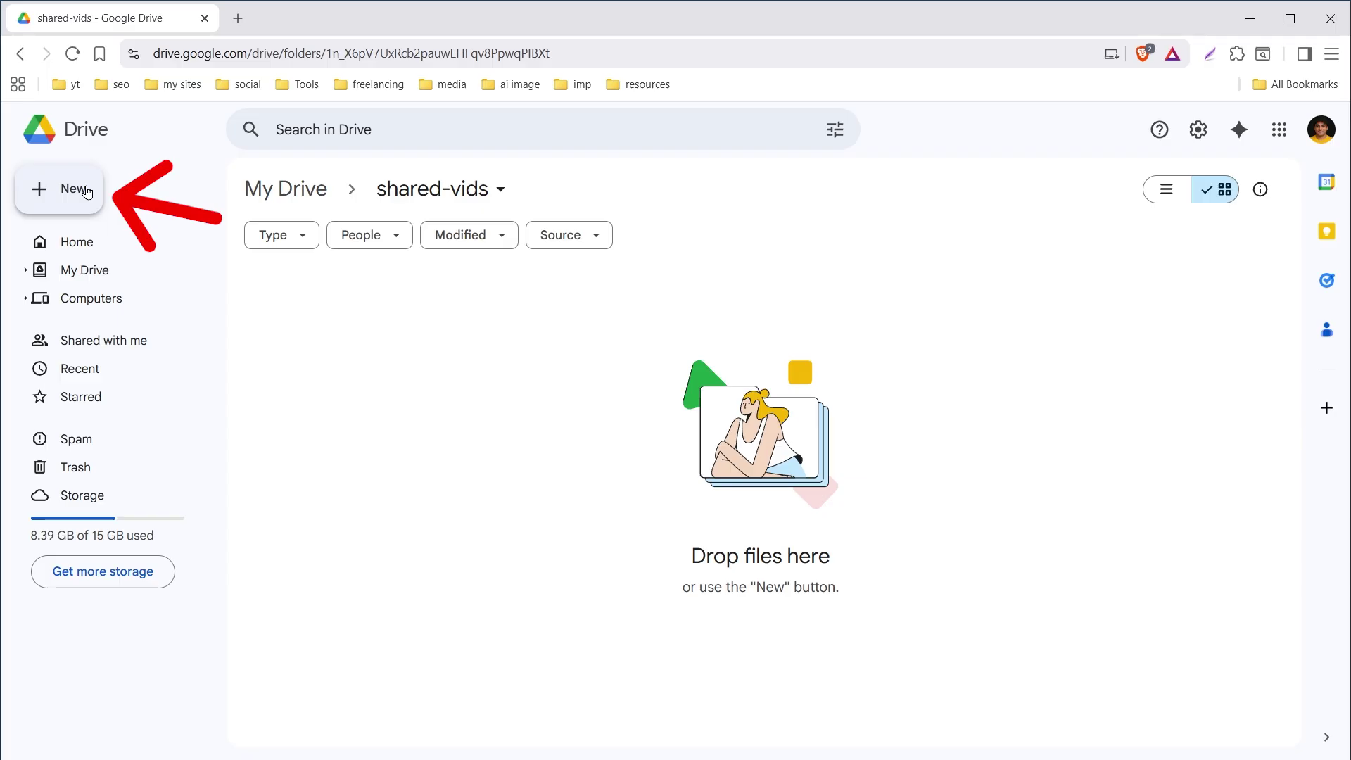
left_click(86, 191)
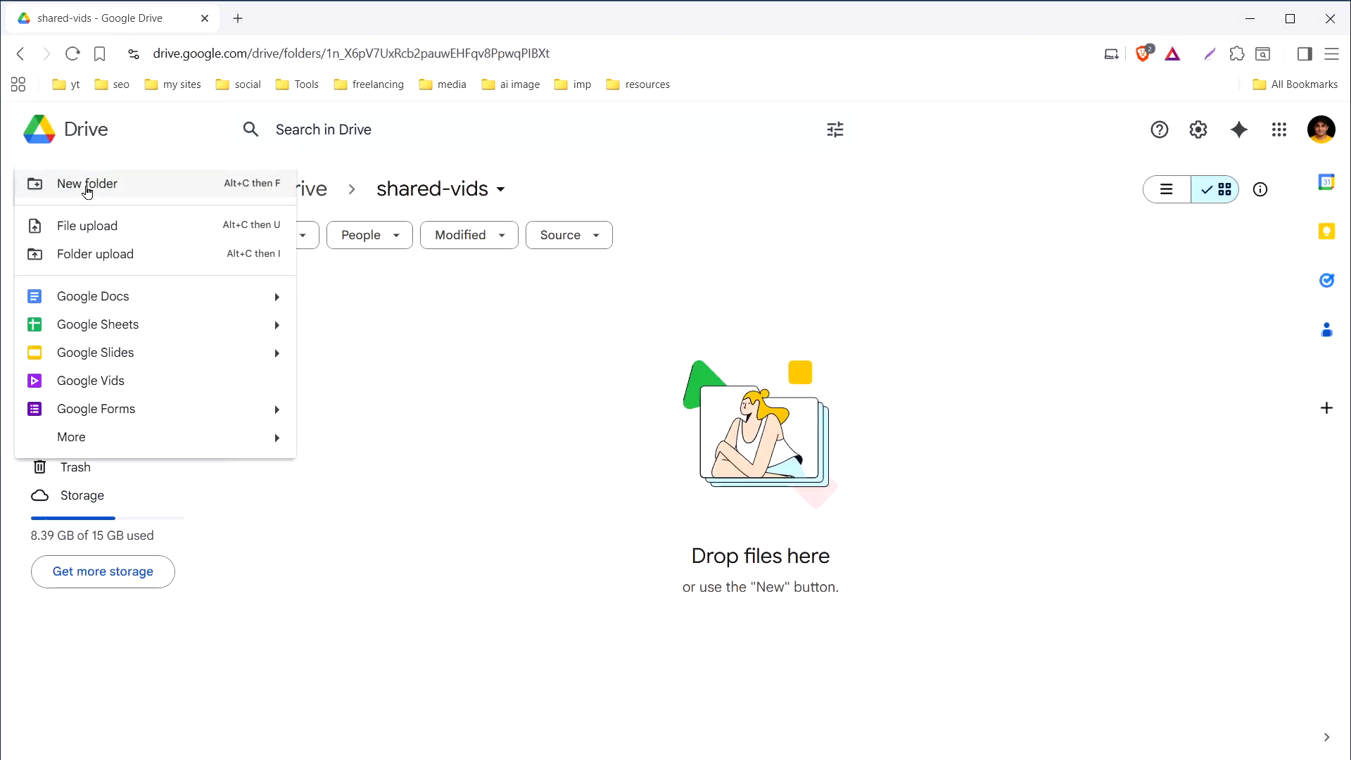
left_click(464, 296)
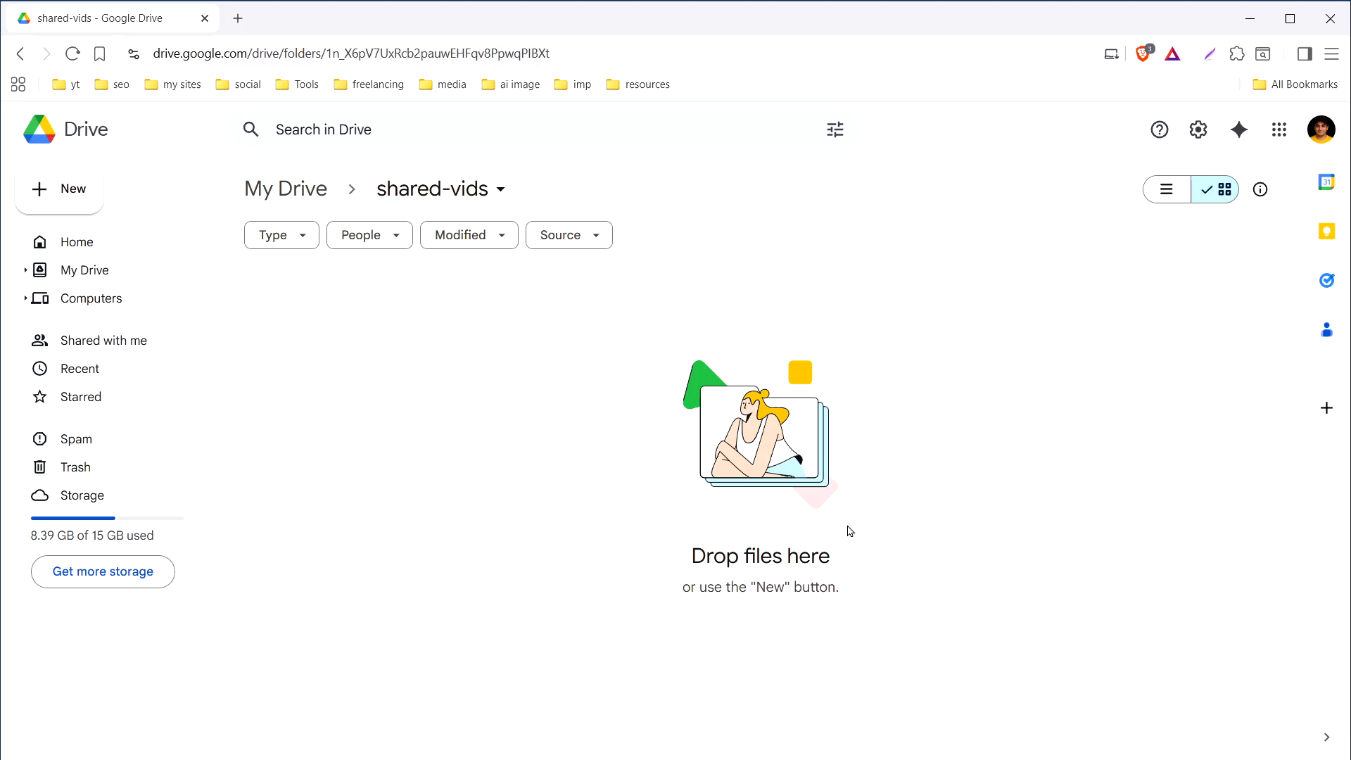
Step: Upload az_recorder_20251009_234844.mp4 into the shared-vids folder
left_click(78, 189)
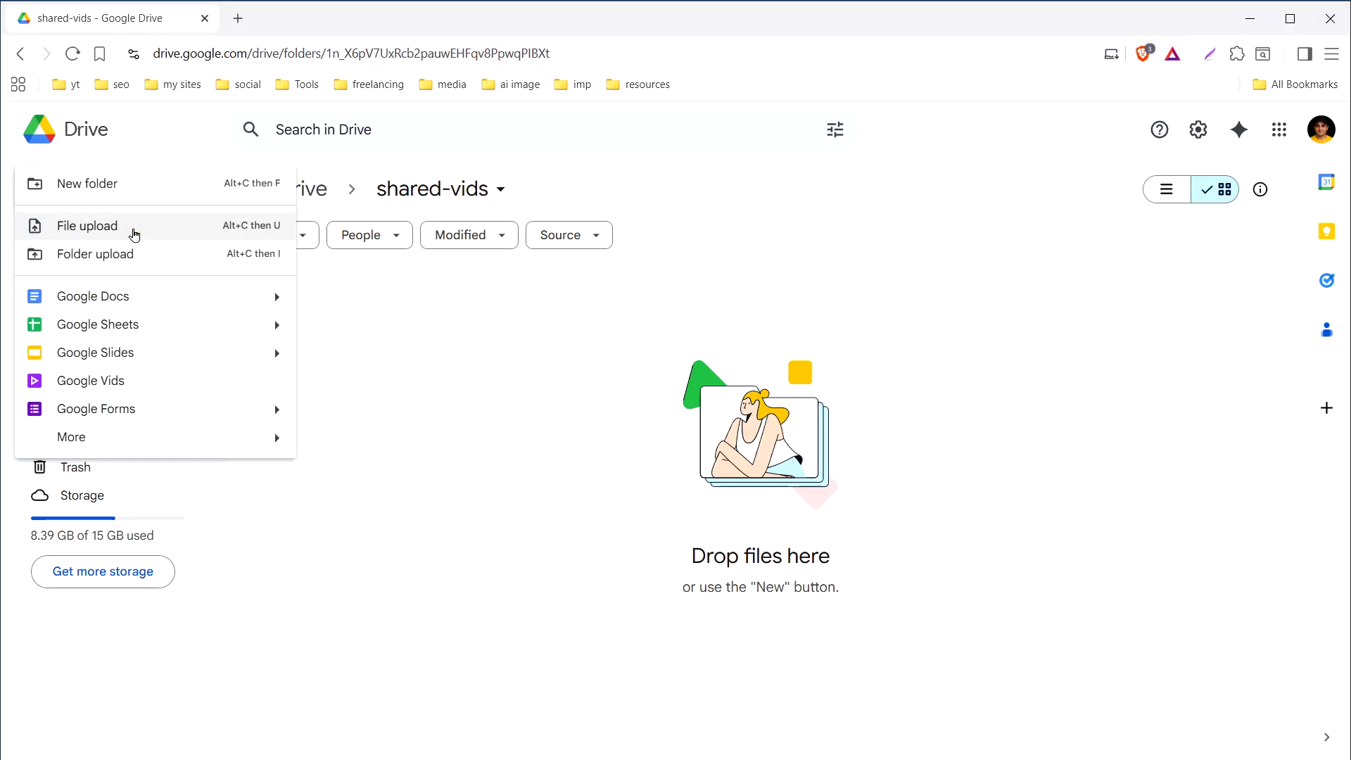
left_click(133, 232)
left_click(303, 155)
left_click(1200, 706)
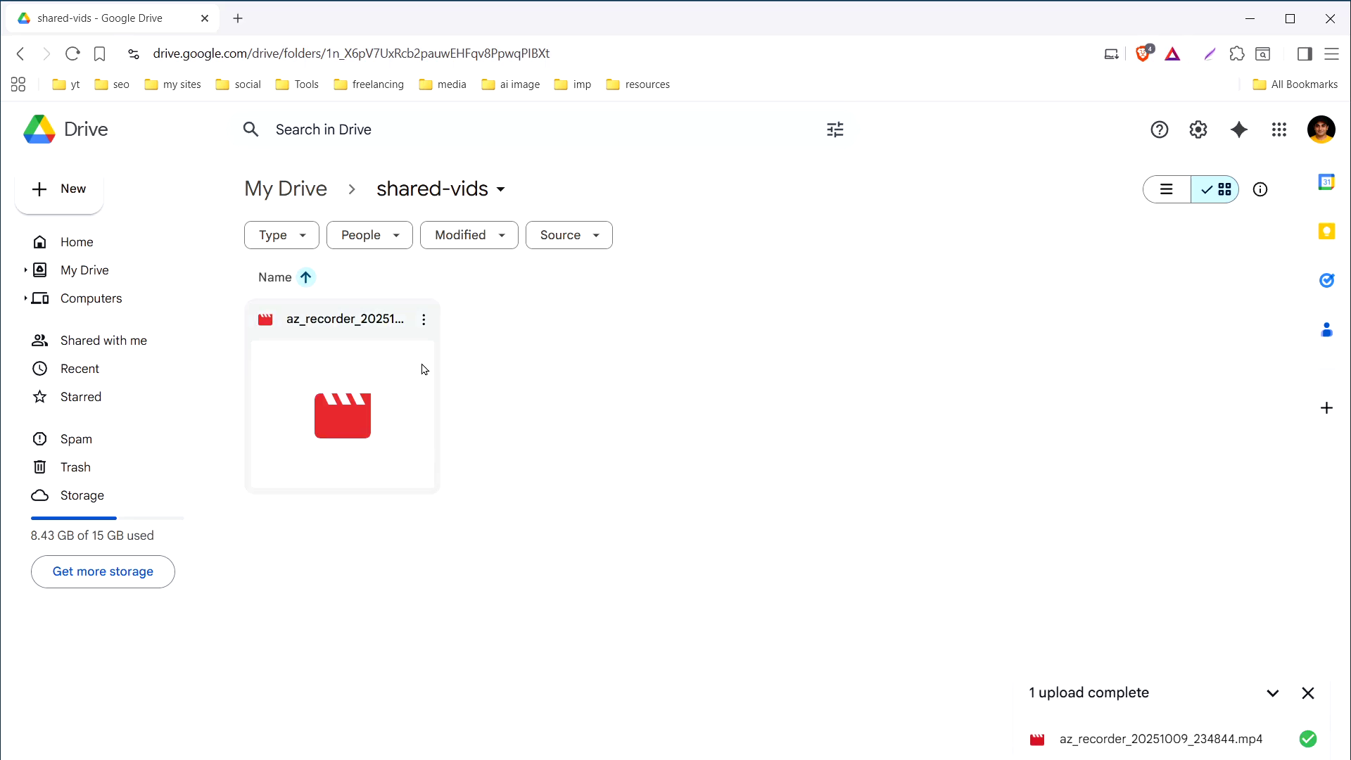
Step: Bring up the Share options for the uploaded video
left_click(427, 328)
left_click(425, 323)
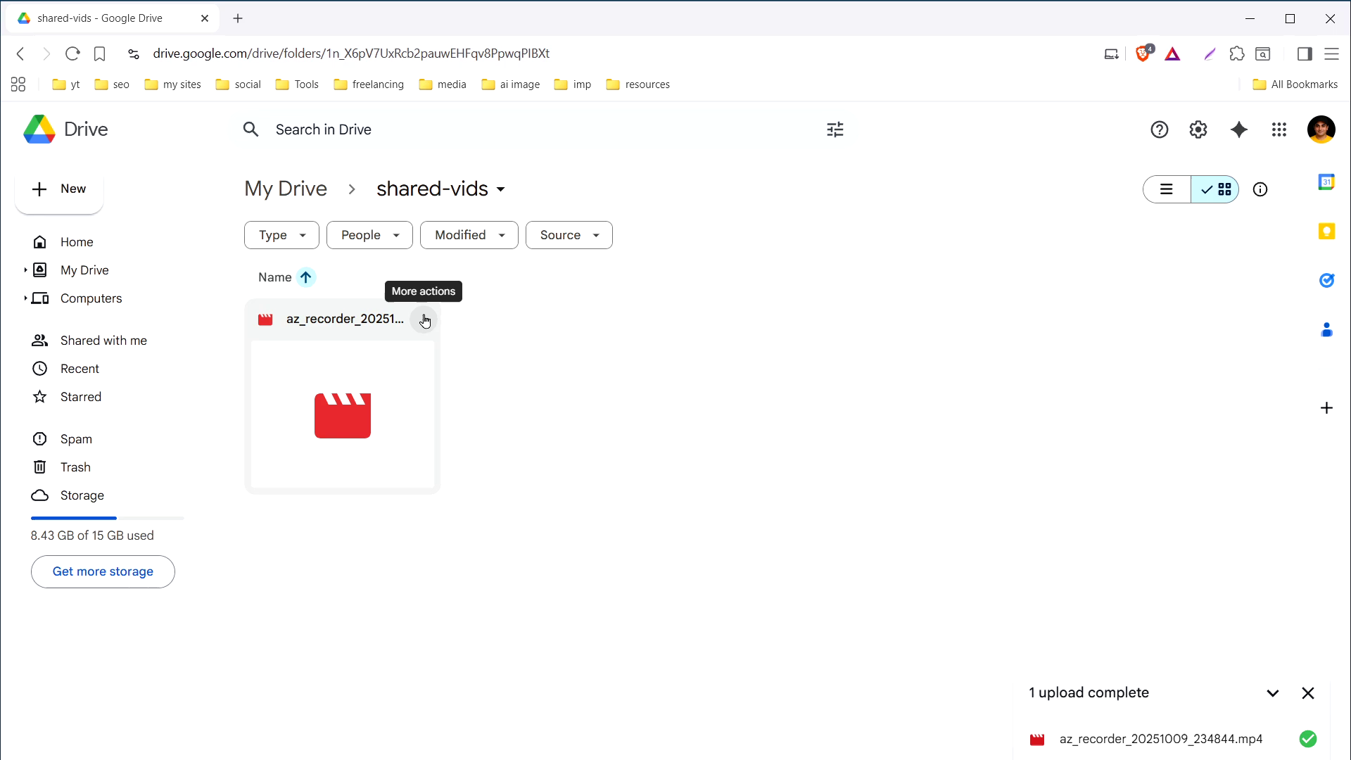
left_click(425, 320)
mouse_move(465, 501)
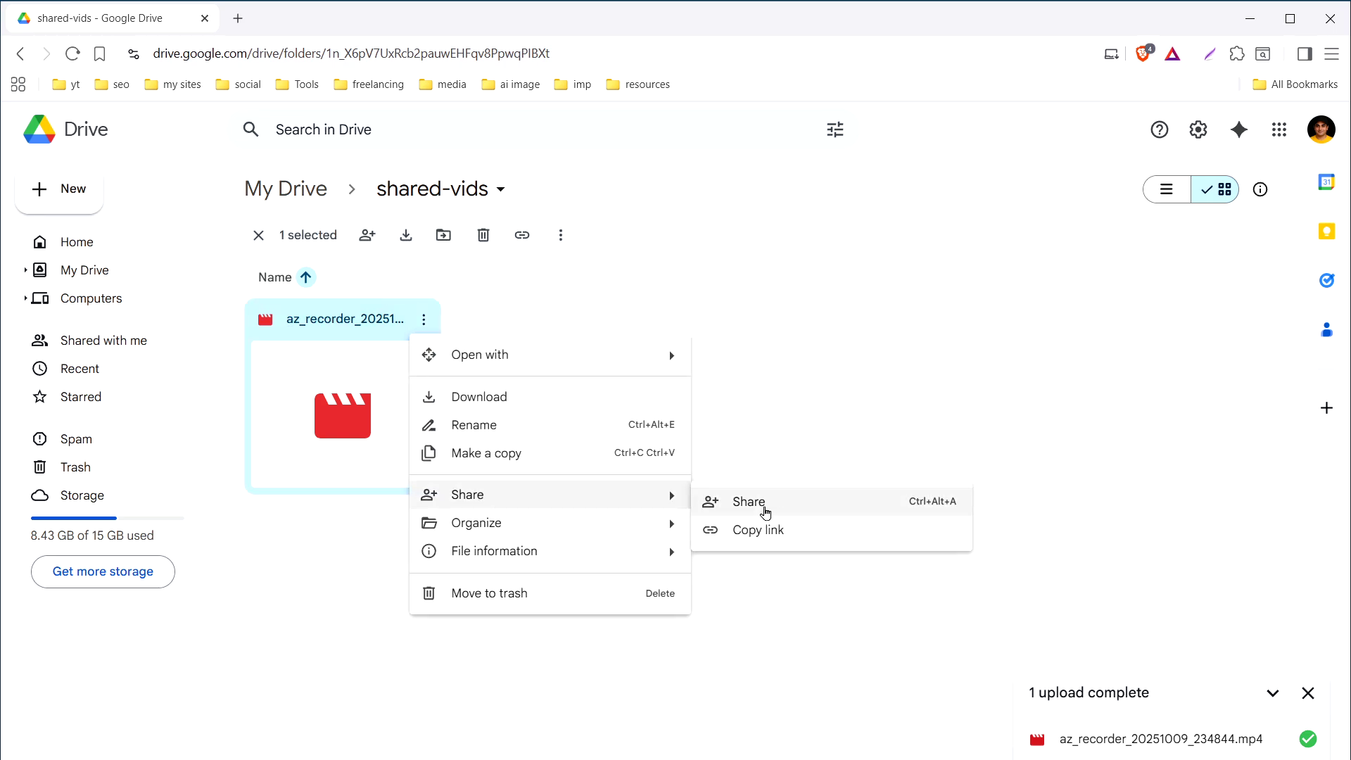
Step: Set the video's general access to Anyone with the link as Viewer and copy the link
left_click(766, 508)
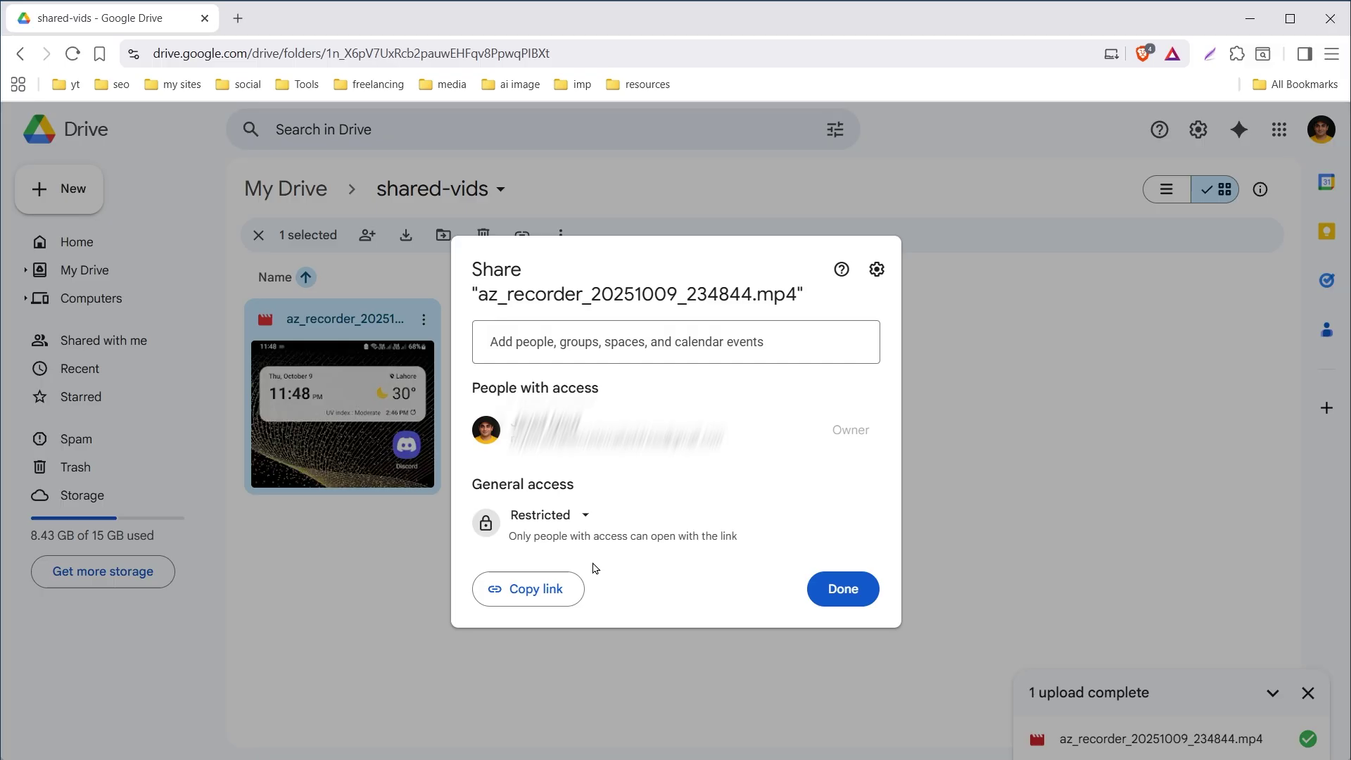
left_click(583, 521)
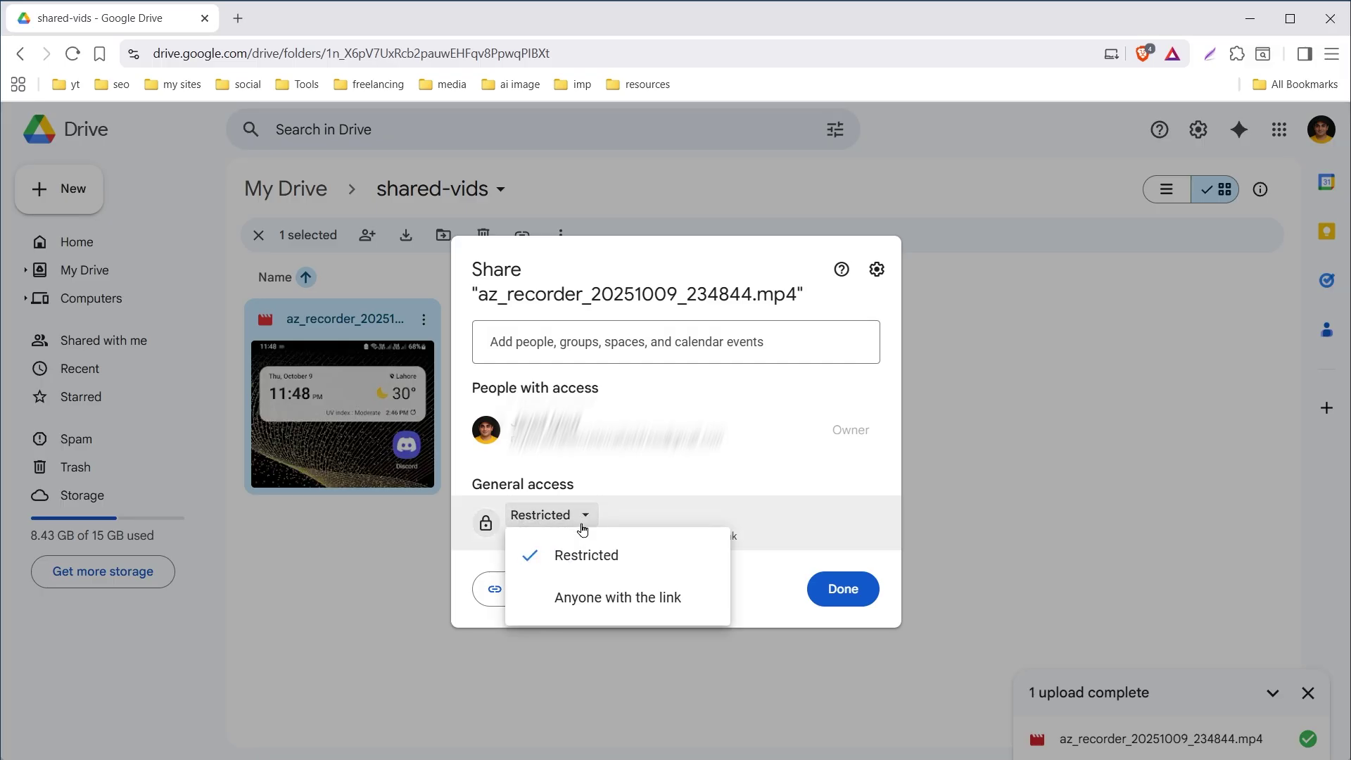
left_click(633, 605)
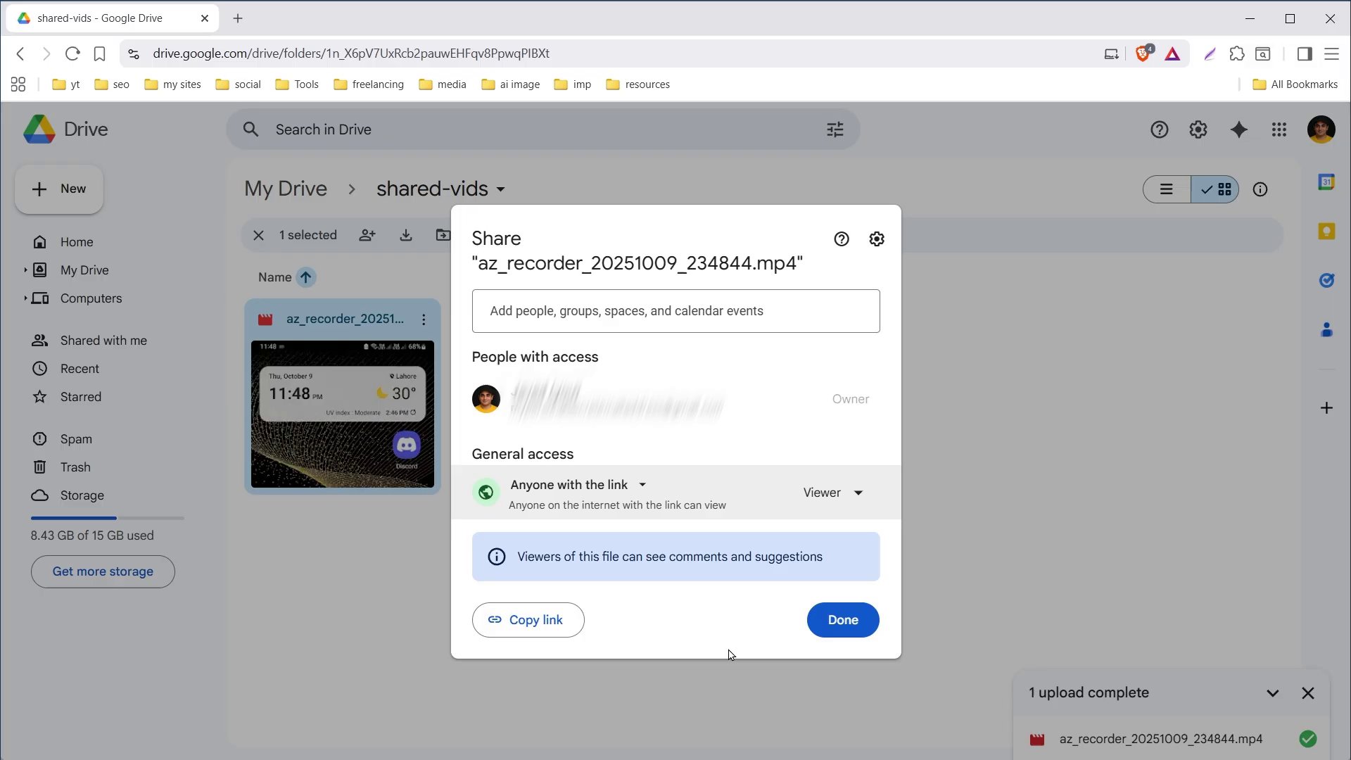
left_click(519, 621)
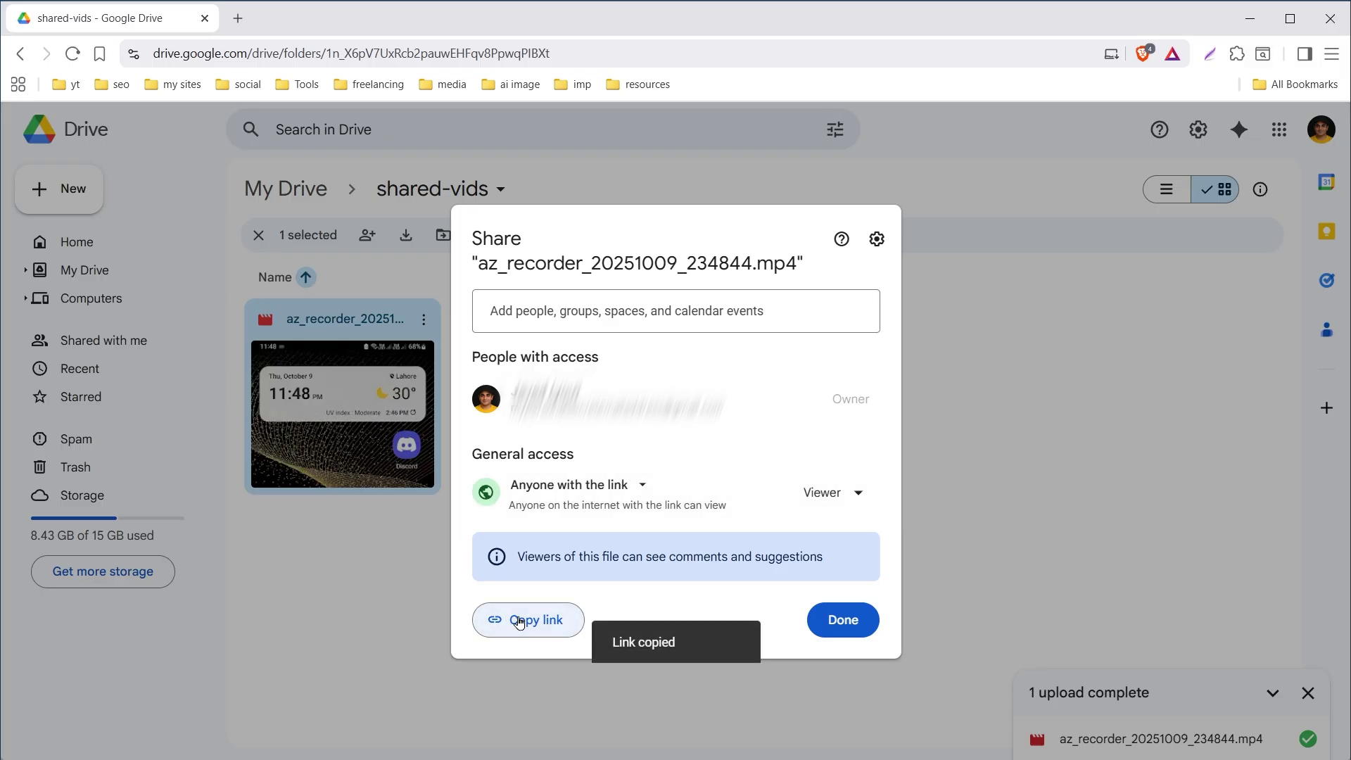